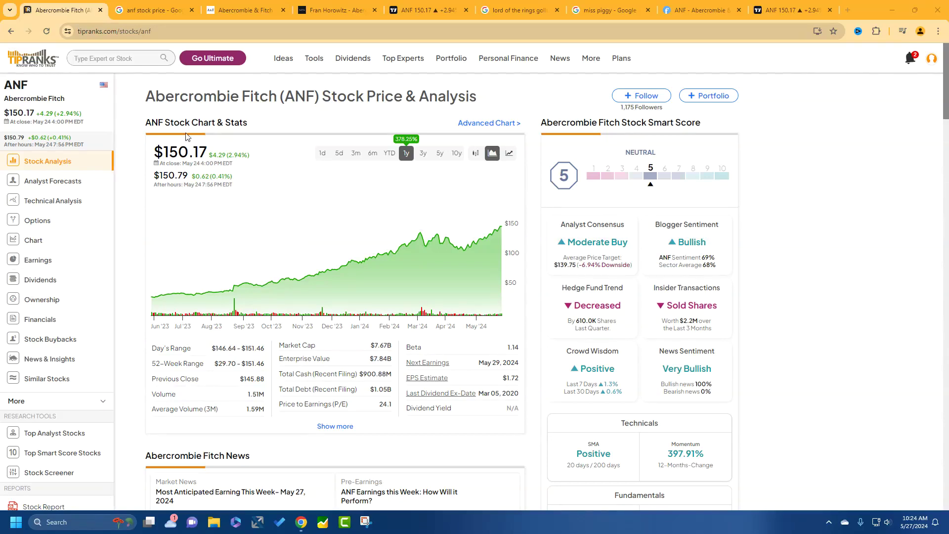
Step: Mark the ANF page title, the Neutral Smart Score of 5 and the 378.25% one-year gain
{"action": "mouse_move", "coordinate": [168, 109]}
{"action": "left_mouse_down"}
{"action": "mouse_move", "coordinate": [358, 119]}
{"action": "mouse_move", "coordinate": [277, 110]}
{"action": "left_mouse_up"}
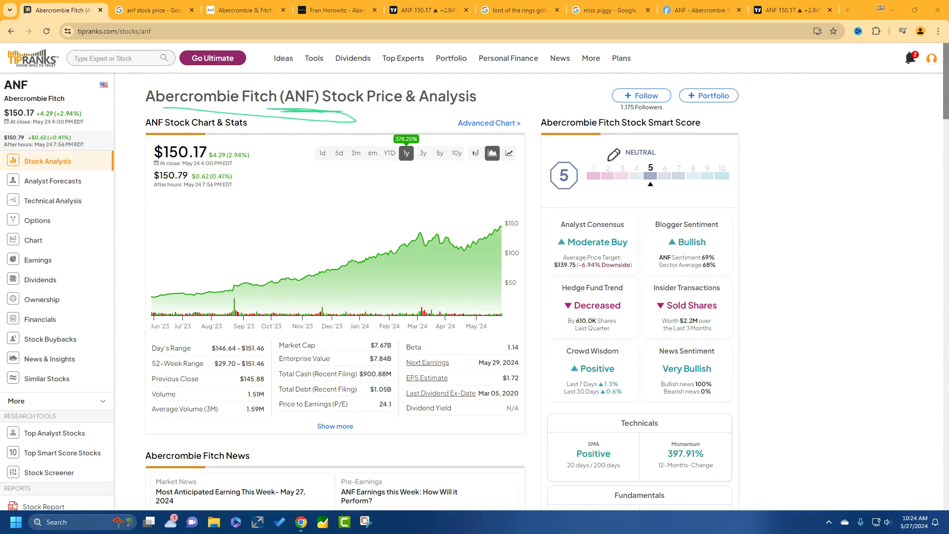
{"action": "mouse_move", "coordinate": [703, 141]}
{"action": "left_mouse_down"}
{"action": "mouse_move", "coordinate": [612, 123]}
{"action": "mouse_move", "coordinate": [690, 197]}
{"action": "mouse_move", "coordinate": [655, 131]}
{"action": "left_mouse_up"}
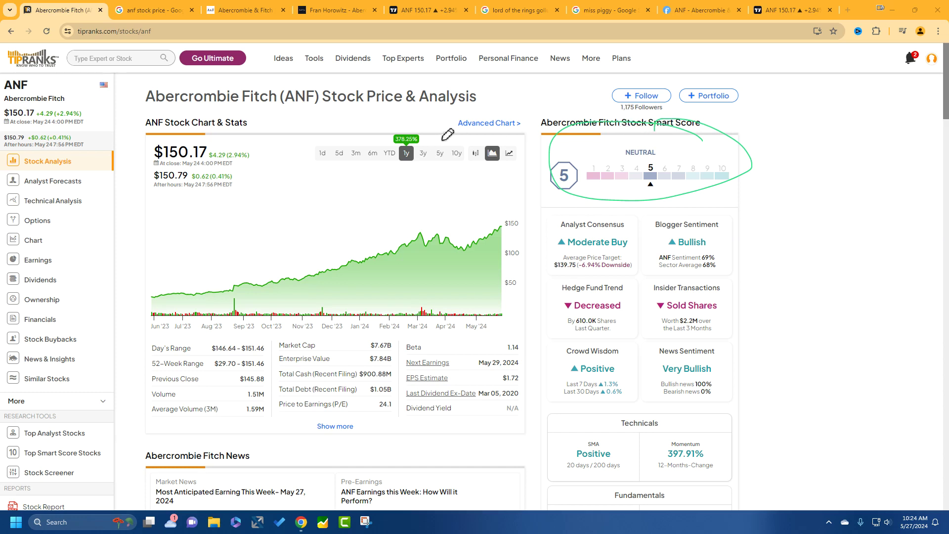
{"action": "mouse_move", "coordinate": [441, 132]}
{"action": "left_mouse_down"}
{"action": "mouse_move", "coordinate": [401, 169]}
{"action": "mouse_move", "coordinate": [437, 124]}
{"action": "left_mouse_up"}
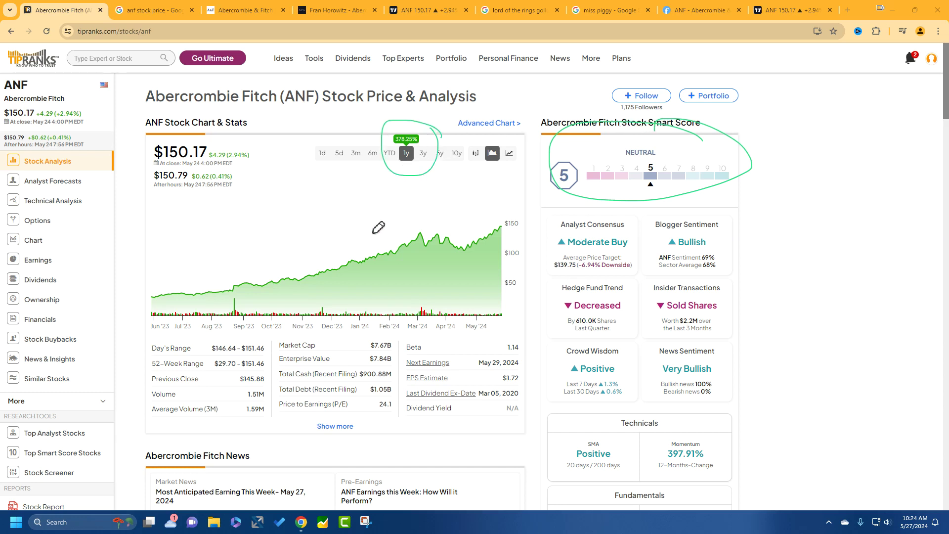
{"action": "mouse_move", "coordinate": [417, 126]}
{"action": "left_mouse_down"}
{"action": "mouse_move", "coordinate": [433, 119]}
{"action": "mouse_move", "coordinate": [388, 124]}
{"action": "mouse_move", "coordinate": [445, 131]}
{"action": "mouse_move", "coordinate": [423, 131]}
{"action": "left_mouse_up"}
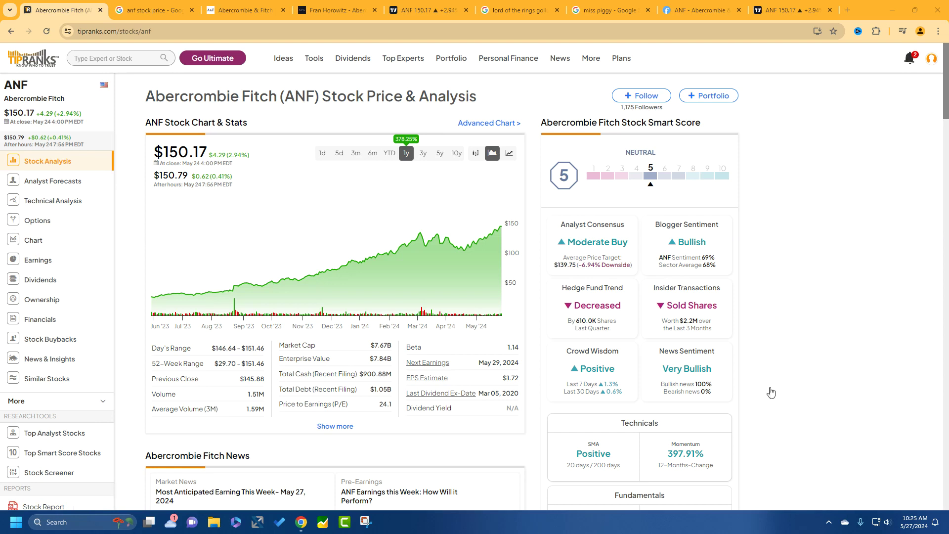
Step: Circle the Very Bullish news, Positive crowd, Sold Shares insider and Bullish blogger ratings, then clear them
{"action": "mouse_move", "coordinate": [738, 361]}
{"action": "left_mouse_down"}
{"action": "mouse_move", "coordinate": [693, 330]}
{"action": "mouse_move", "coordinate": [732, 388]}
{"action": "mouse_move", "coordinate": [723, 349]}
{"action": "mouse_move", "coordinate": [714, 355]}
{"action": "left_mouse_up"}
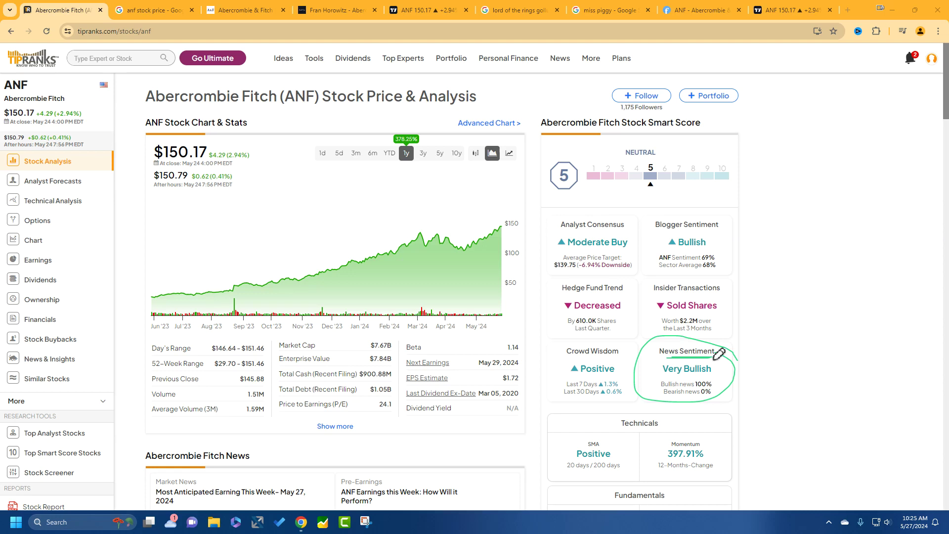
{"action": "mouse_move", "coordinate": [638, 349]}
{"action": "left_mouse_down"}
{"action": "mouse_move", "coordinate": [557, 376]}
{"action": "mouse_move", "coordinate": [646, 357]}
{"action": "left_mouse_up"}
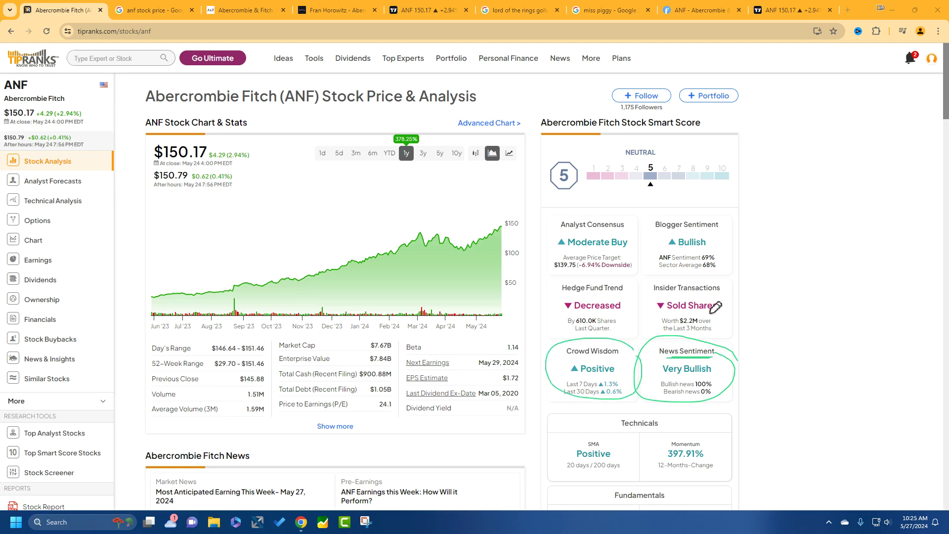
{"action": "left_click_drag", "start_coordinate": [722, 303], "coordinate": [734, 293]}
{"action": "mouse_move", "coordinate": [727, 215]}
{"action": "left_mouse_down"}
{"action": "mouse_move", "coordinate": [646, 227]}
{"action": "mouse_move", "coordinate": [668, 270]}
{"action": "left_mouse_up"}
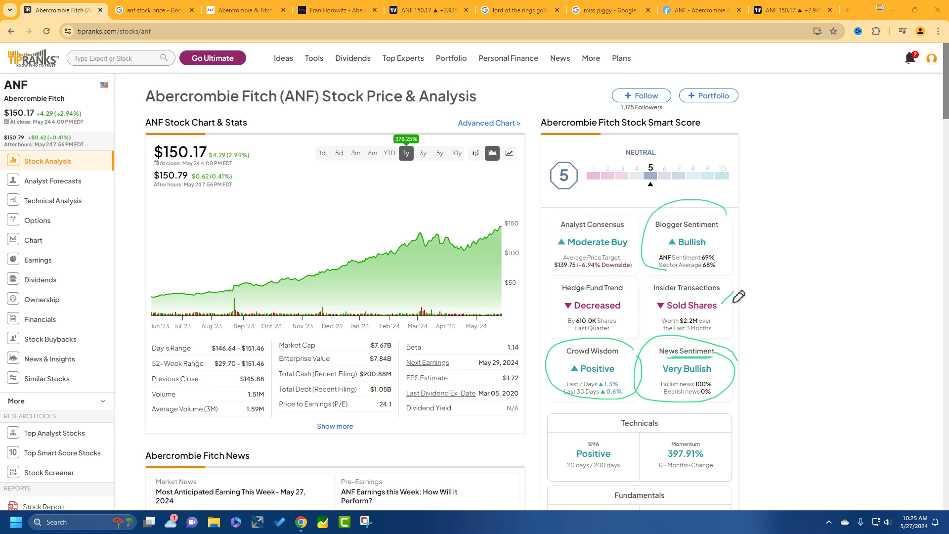
{"action": "key", "text": "Escape"}
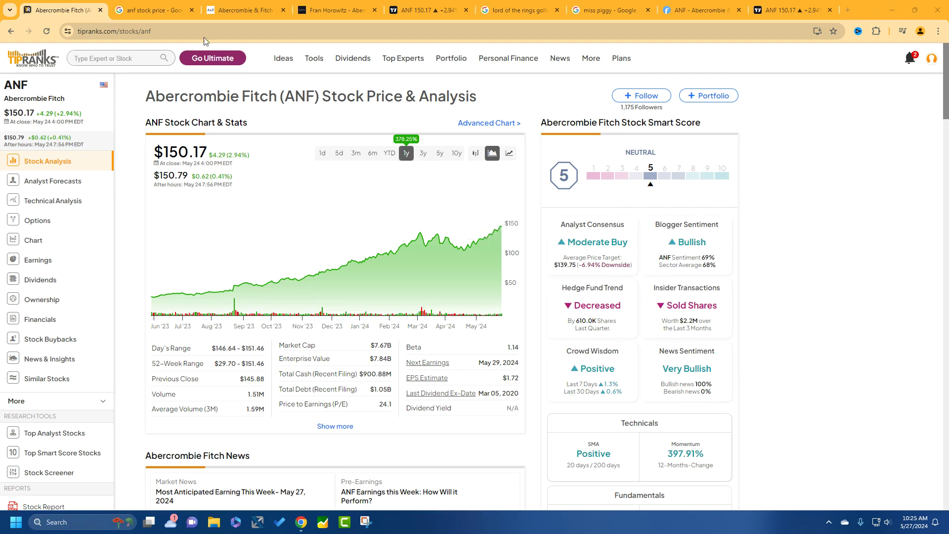
{"action": "left_click", "coordinate": [156, 11]}
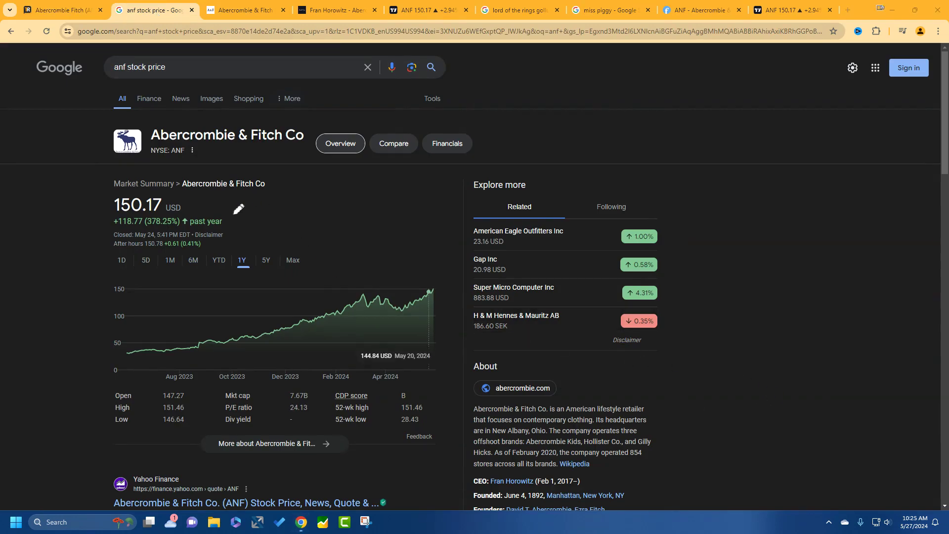
Step: Mark the +118.77 (378.25%) gain, the one-year period and the chart's upward trend
{"action": "mouse_move", "coordinate": [147, 227]}
{"action": "left_mouse_down"}
{"action": "mouse_move", "coordinate": [203, 225]}
{"action": "mouse_move", "coordinate": [210, 204]}
{"action": "mouse_move", "coordinate": [156, 213]}
{"action": "left_mouse_up"}
{"action": "left_click_drag", "start_coordinate": [244, 283], "coordinate": [228, 271]}
{"action": "mouse_move", "coordinate": [173, 321]}
{"action": "left_mouse_down"}
{"action": "mouse_move", "coordinate": [365, 279]}
{"action": "mouse_move", "coordinate": [363, 293]}
{"action": "left_mouse_up"}
Step: Go to the CEO's leadership profile and mark the Chief Executive Officer title and biography
{"action": "left_click", "coordinate": [245, 9]}
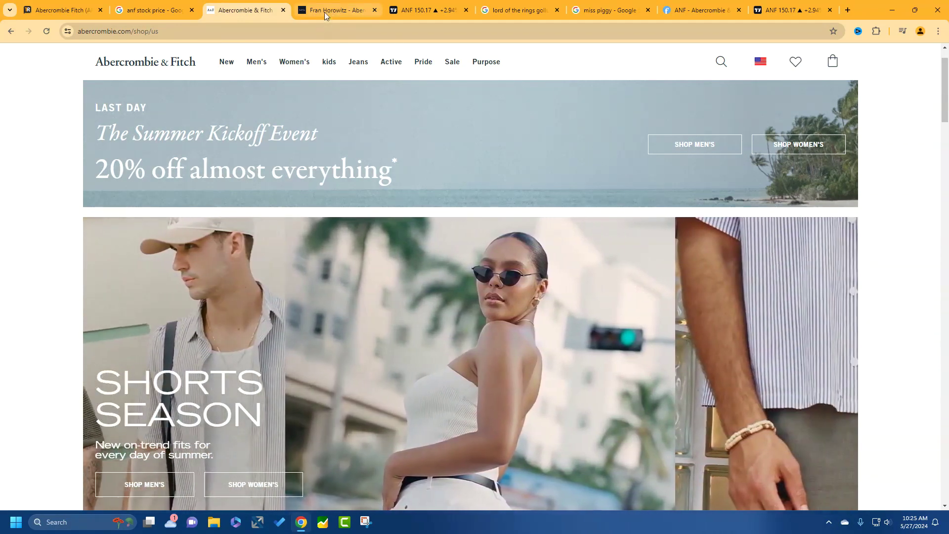
{"action": "left_click", "coordinate": [326, 11]}
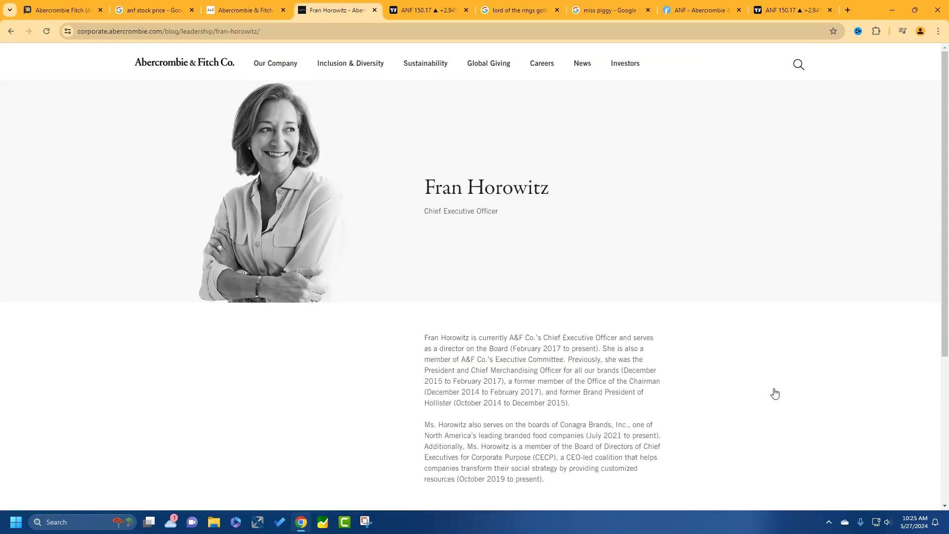
{"action": "mouse_move", "coordinate": [413, 218]}
{"action": "left_mouse_down"}
{"action": "mouse_move", "coordinate": [490, 222]}
{"action": "mouse_move", "coordinate": [514, 201]}
{"action": "mouse_move", "coordinate": [451, 227]}
{"action": "mouse_move", "coordinate": [466, 221]}
{"action": "left_mouse_up"}
{"action": "mouse_move", "coordinate": [702, 361]}
{"action": "left_mouse_down"}
{"action": "mouse_move", "coordinate": [525, 260]}
{"action": "mouse_move", "coordinate": [594, 489]}
{"action": "mouse_move", "coordinate": [695, 450]}
{"action": "mouse_move", "coordinate": [690, 381]}
{"action": "left_mouse_up"}
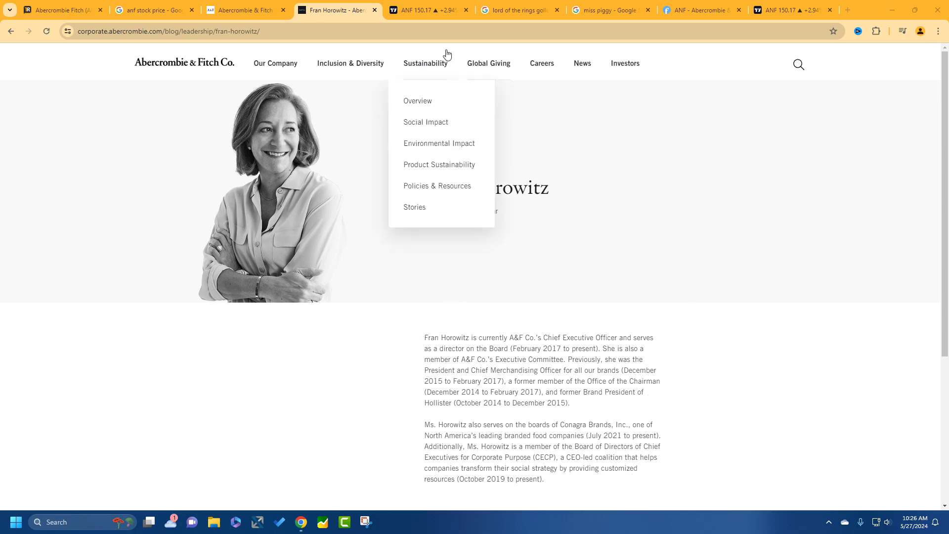
{"action": "left_click", "coordinate": [434, 10]}
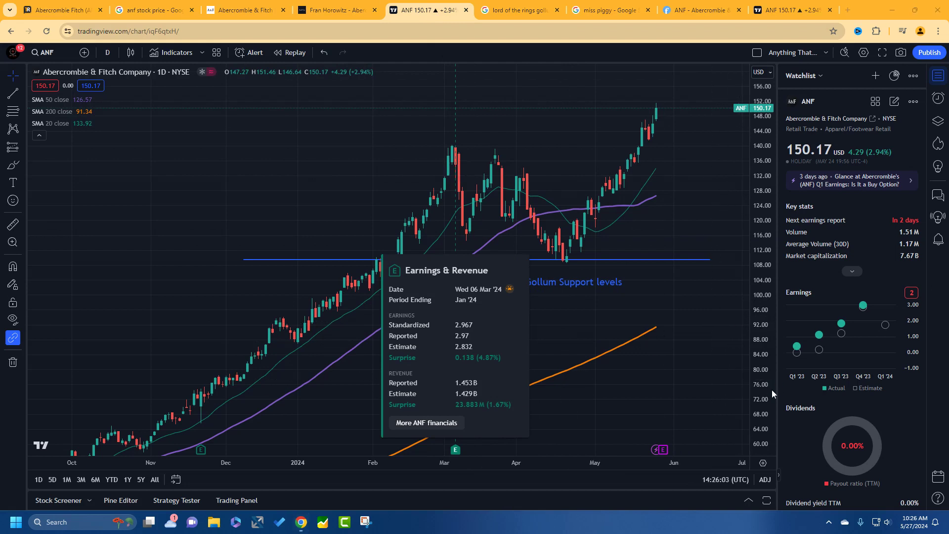
Step: Mark the next earnings report due in 2 days and the rising Q1–Q3 '23 quarterly earnings
{"action": "mouse_move", "coordinate": [919, 200]}
{"action": "left_mouse_down"}
{"action": "mouse_move", "coordinate": [792, 198]}
{"action": "mouse_move", "coordinate": [898, 229]}
{"action": "mouse_move", "coordinate": [929, 213]}
{"action": "mouse_move", "coordinate": [890, 237]}
{"action": "mouse_move", "coordinate": [915, 215]}
{"action": "left_mouse_up"}
{"action": "left_click_drag", "start_coordinate": [922, 210], "coordinate": [915, 231]}
{"action": "mouse_move", "coordinate": [894, 290]}
{"action": "left_mouse_down"}
{"action": "mouse_move", "coordinate": [806, 316]}
{"action": "mouse_move", "coordinate": [841, 364]}
{"action": "mouse_move", "coordinate": [888, 298]}
{"action": "left_mouse_up"}
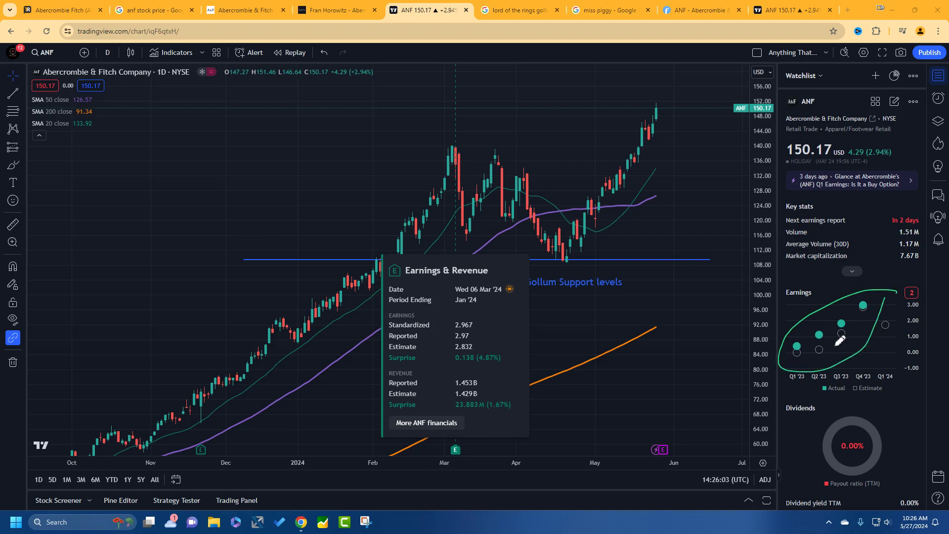
{"action": "mouse_move", "coordinate": [801, 340]}
{"action": "left_mouse_down"}
{"action": "mouse_move", "coordinate": [826, 310]}
{"action": "mouse_move", "coordinate": [854, 300]}
{"action": "left_mouse_up"}
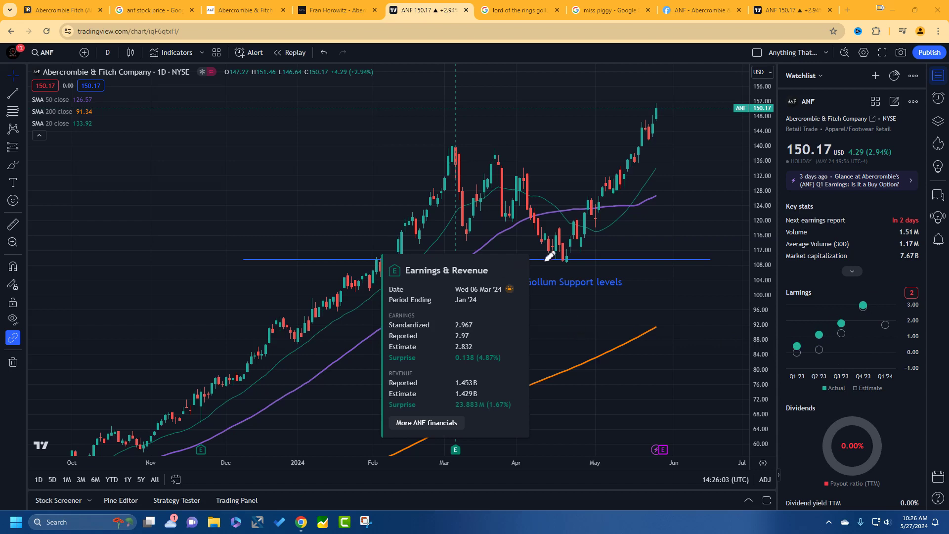
Step: Circle the Earnings & Revenue details and March earnings marker, then trace the March peak and drop
{"action": "mouse_move", "coordinate": [549, 256]}
{"action": "left_mouse_down"}
{"action": "mouse_move", "coordinate": [316, 332]}
{"action": "mouse_move", "coordinate": [590, 373]}
{"action": "mouse_move", "coordinate": [550, 257]}
{"action": "left_mouse_up"}
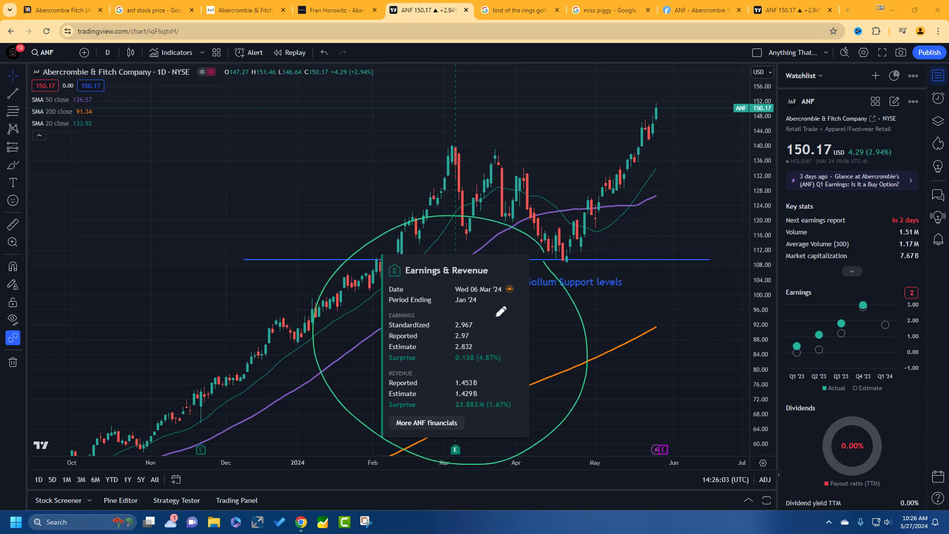
{"action": "mouse_move", "coordinate": [468, 439]}
{"action": "left_mouse_down"}
{"action": "mouse_move", "coordinate": [451, 448]}
{"action": "mouse_move", "coordinate": [478, 439]}
{"action": "left_mouse_up"}
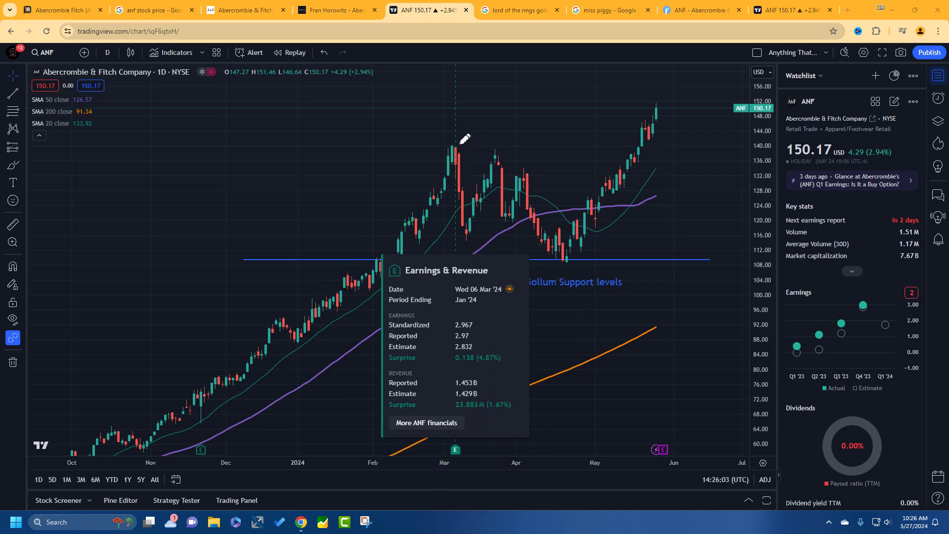
{"action": "mouse_move", "coordinate": [451, 146]}
{"action": "left_mouse_down"}
{"action": "mouse_move", "coordinate": [453, 209]}
{"action": "mouse_move", "coordinate": [478, 231]}
{"action": "mouse_move", "coordinate": [470, 143]}
{"action": "left_mouse_up"}
{"action": "mouse_move", "coordinate": [461, 144]}
{"action": "left_mouse_down"}
{"action": "mouse_move", "coordinate": [470, 200]}
{"action": "mouse_move", "coordinate": [468, 188]}
{"action": "mouse_move", "coordinate": [461, 195]}
{"action": "mouse_move", "coordinate": [476, 197]}
{"action": "left_mouse_up"}
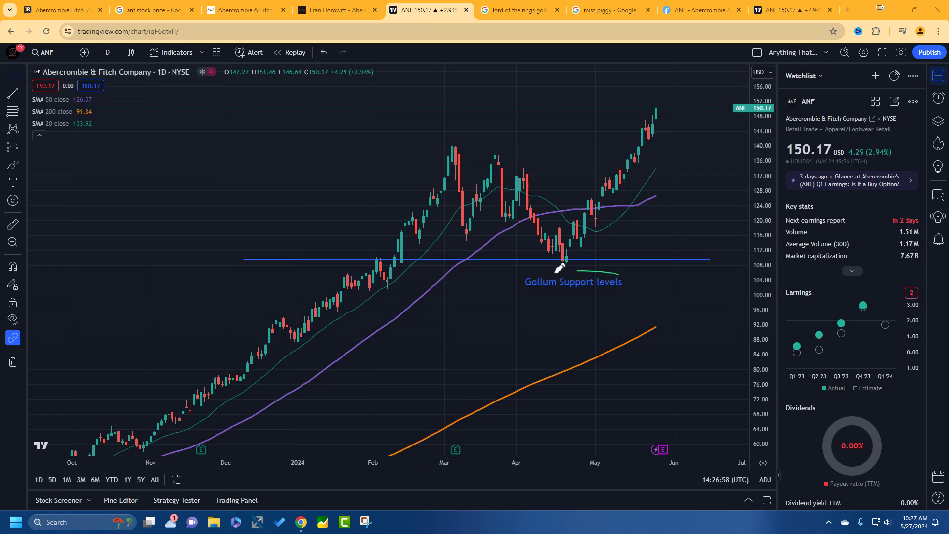
{"action": "left_click_drag", "start_coordinate": [560, 270], "coordinate": [639, 279]}
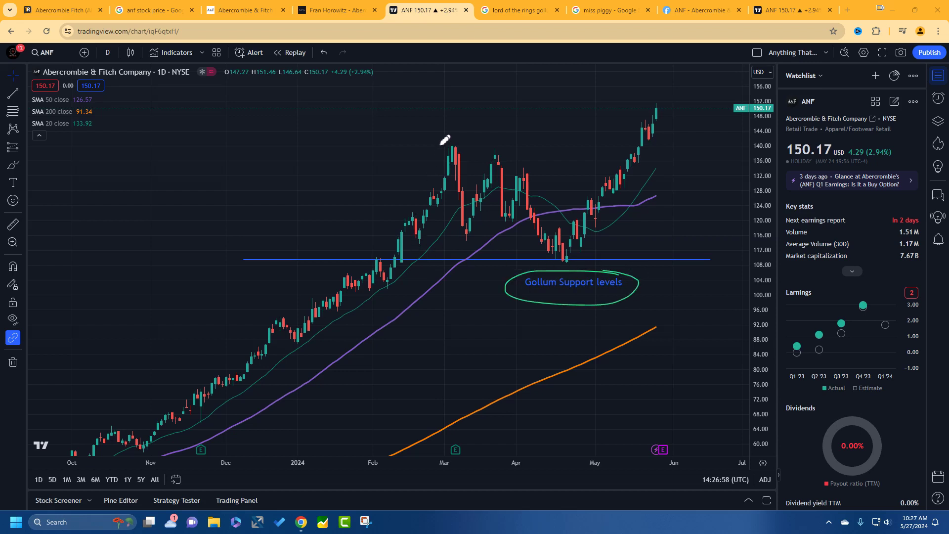
{"action": "left_click_drag", "start_coordinate": [434, 147], "coordinate": [460, 145]}
{"action": "mouse_move", "coordinate": [463, 448]}
{"action": "left_mouse_down"}
{"action": "mouse_move", "coordinate": [445, 430]}
{"action": "mouse_move", "coordinate": [460, 439]}
{"action": "mouse_move", "coordinate": [471, 193]}
{"action": "left_mouse_up"}
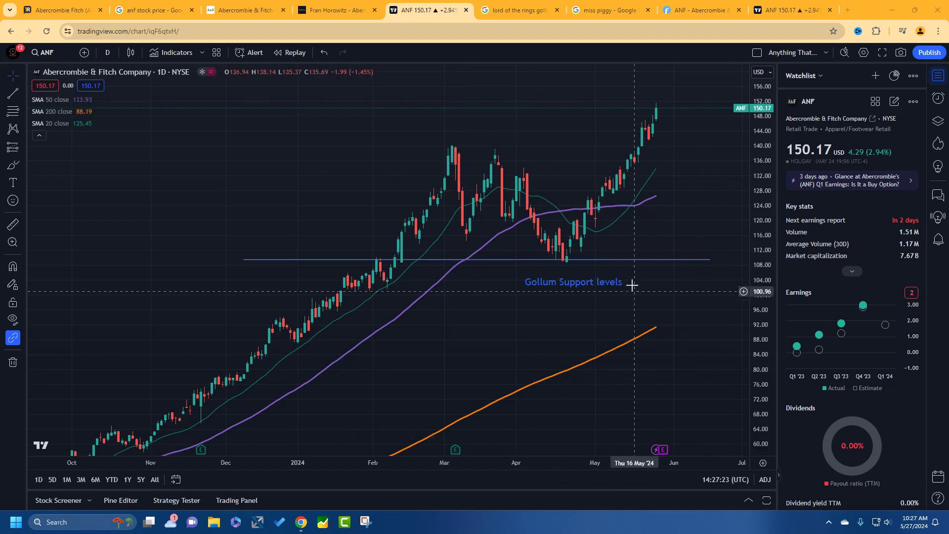
{"action": "mouse_move", "coordinate": [525, 291]}
{"action": "left_mouse_down"}
{"action": "mouse_move", "coordinate": [659, 286]}
{"action": "mouse_move", "coordinate": [511, 278]}
{"action": "mouse_move", "coordinate": [572, 306]}
{"action": "left_mouse_up"}
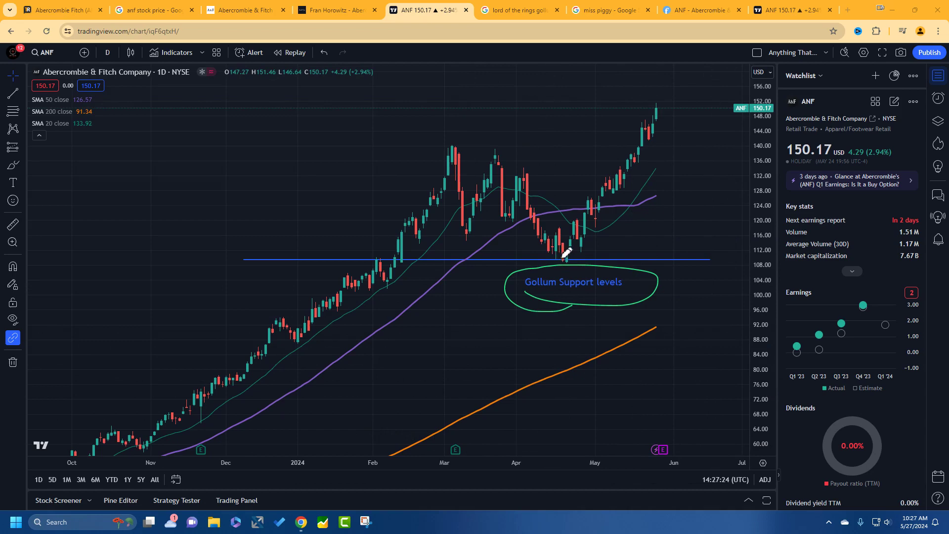
{"action": "mouse_move", "coordinate": [528, 212]}
{"action": "left_mouse_down"}
{"action": "mouse_move", "coordinate": [556, 246]}
{"action": "mouse_move", "coordinate": [585, 209]}
{"action": "left_mouse_up"}
{"action": "left_click", "coordinate": [519, 11]}
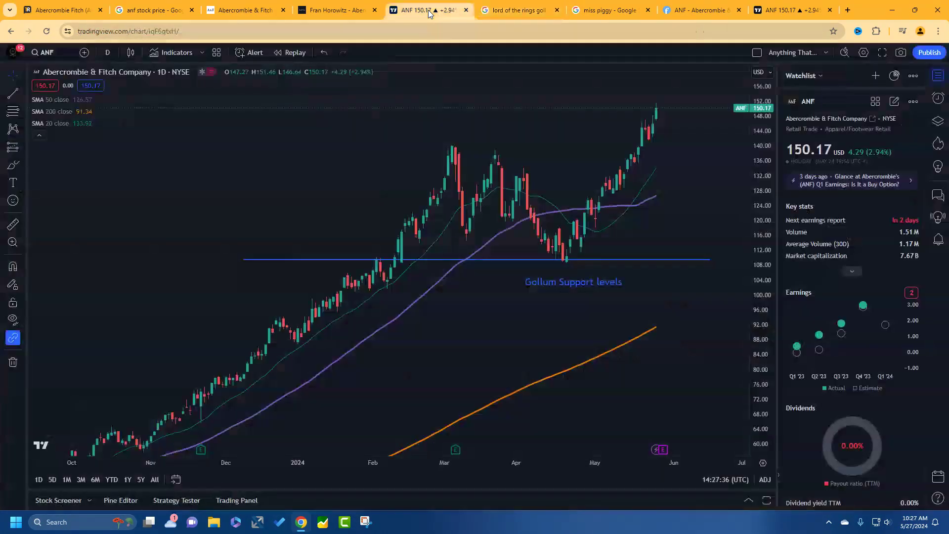
{"action": "left_click", "coordinate": [430, 11]}
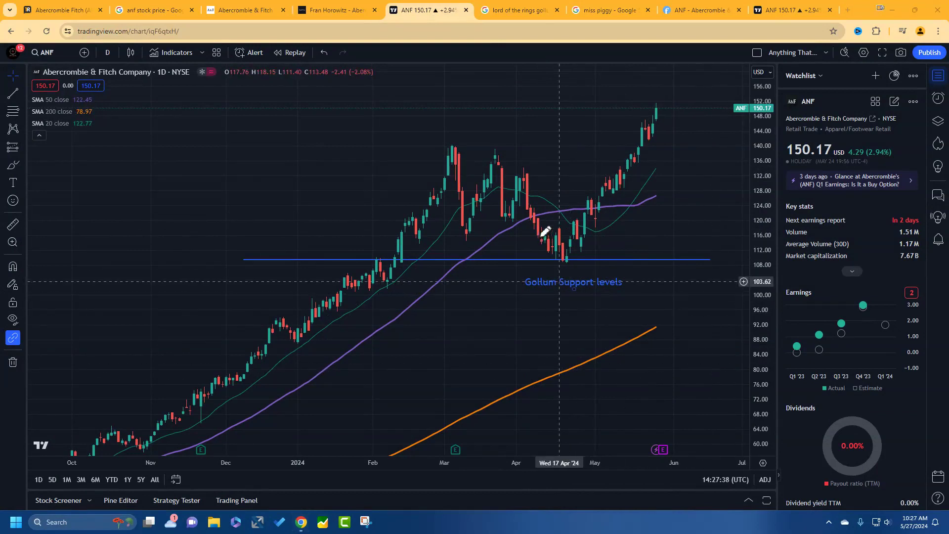
{"action": "mouse_move", "coordinate": [541, 235]}
{"action": "left_mouse_down"}
{"action": "mouse_move", "coordinate": [591, 226]}
{"action": "mouse_move", "coordinate": [564, 256]}
{"action": "mouse_move", "coordinate": [548, 242]}
{"action": "mouse_move", "coordinate": [581, 252]}
{"action": "mouse_move", "coordinate": [595, 244]}
{"action": "left_mouse_up"}
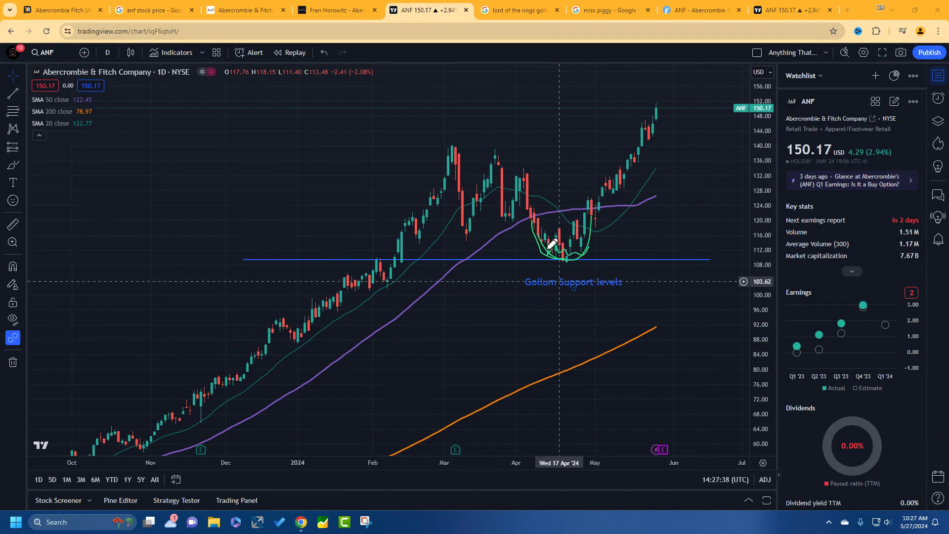
{"action": "key", "text": "ctrl+z"}
{"action": "key", "text": "ctrl+z"}
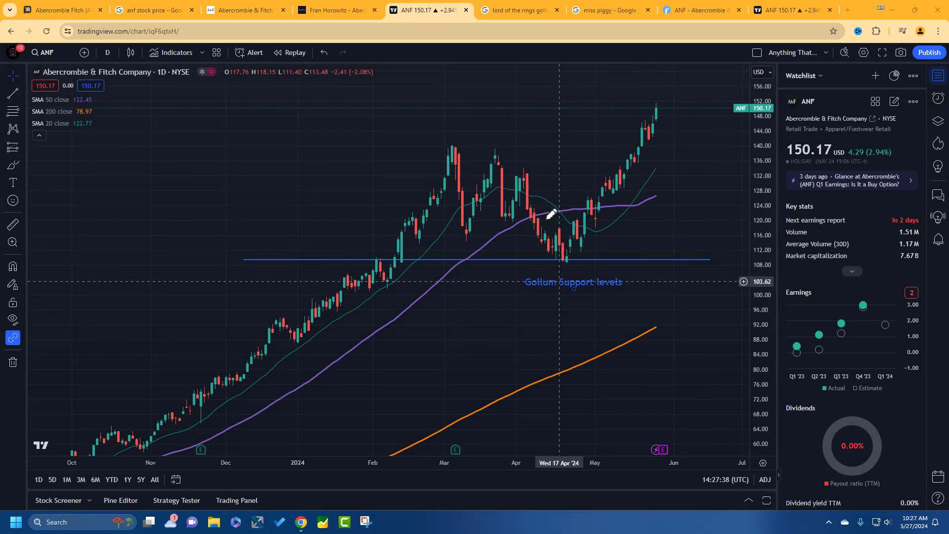
{"action": "mouse_move", "coordinate": [547, 202]}
{"action": "left_mouse_down"}
{"action": "mouse_move", "coordinate": [521, 216]}
{"action": "mouse_move", "coordinate": [549, 201]}
{"action": "mouse_move", "coordinate": [543, 212]}
{"action": "left_mouse_up"}
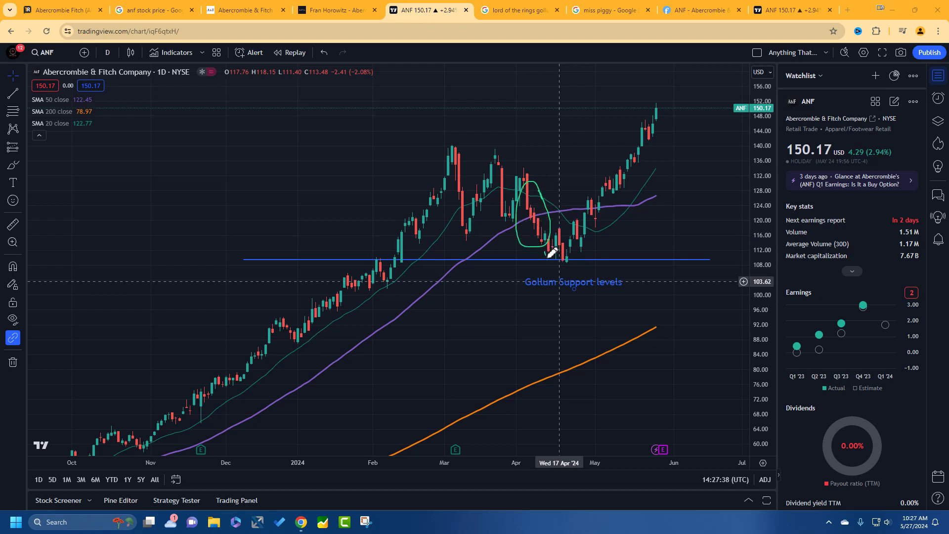
{"action": "left_click_drag", "start_coordinate": [548, 255], "coordinate": [563, 248]}
{"action": "mouse_move", "coordinate": [633, 265]}
{"action": "left_mouse_down"}
{"action": "mouse_move", "coordinate": [529, 286]}
{"action": "mouse_move", "coordinate": [634, 270]}
{"action": "left_mouse_up"}
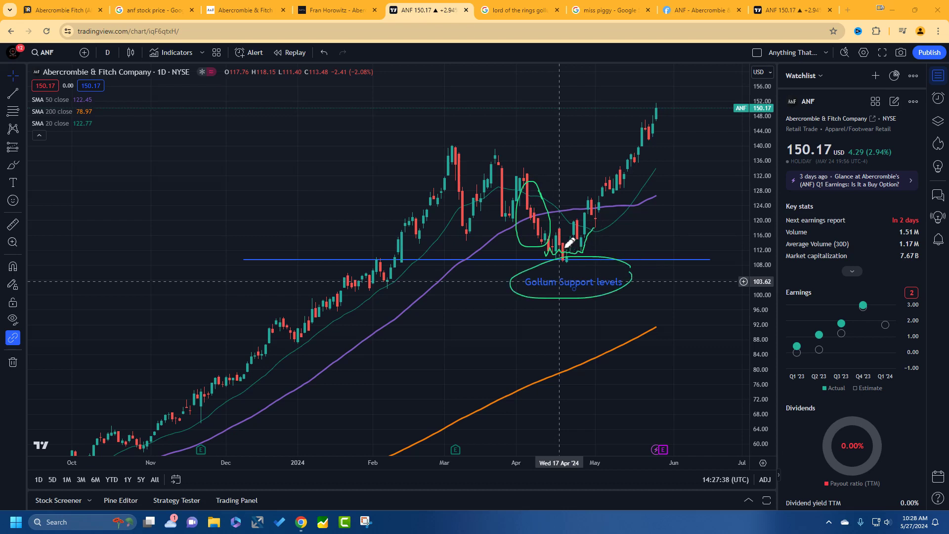
{"action": "mouse_move", "coordinate": [600, 237]}
{"action": "left_mouse_down"}
{"action": "mouse_move", "coordinate": [596, 254]}
{"action": "mouse_move", "coordinate": [595, 240]}
{"action": "left_mouse_up"}
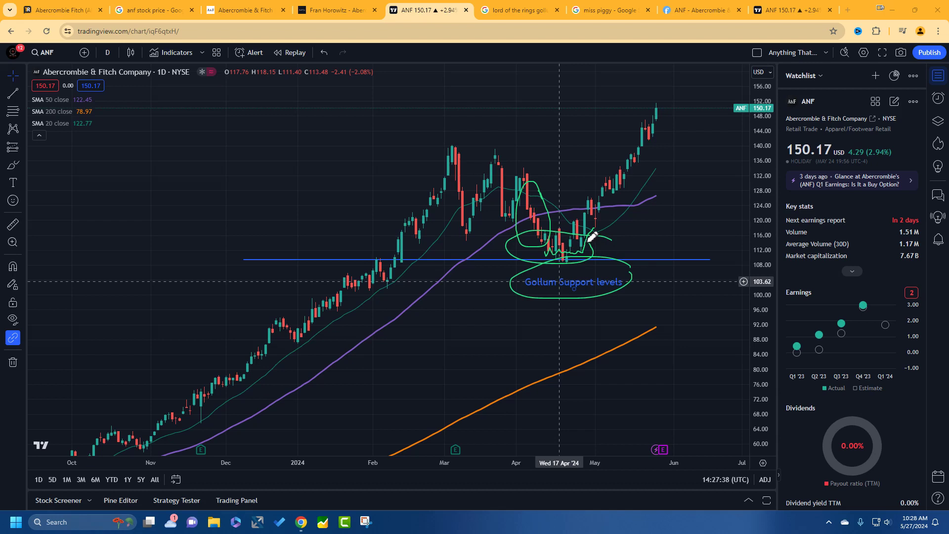
{"action": "key", "text": "ctrl+z"}
{"action": "key", "text": "ctrl+z"}
{"action": "key", "text": "ctrl+z"}
{"action": "key", "text": "ctrl+z"}
{"action": "key", "text": "ctrl+z"}
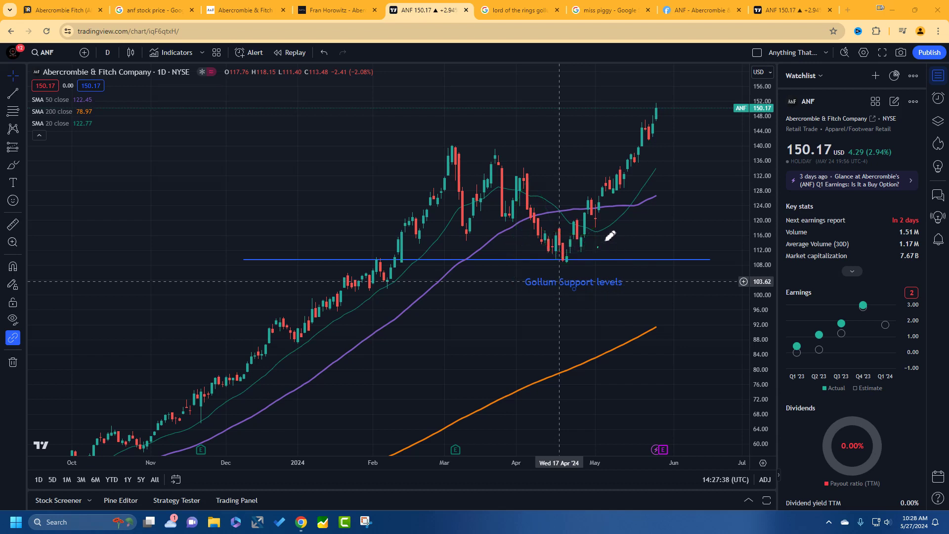
{"action": "mouse_move", "coordinate": [598, 248]}
{"action": "left_mouse_down"}
{"action": "mouse_move", "coordinate": [650, 181]}
{"action": "mouse_move", "coordinate": [638, 186]}
{"action": "mouse_move", "coordinate": [660, 202]}
{"action": "left_mouse_up"}
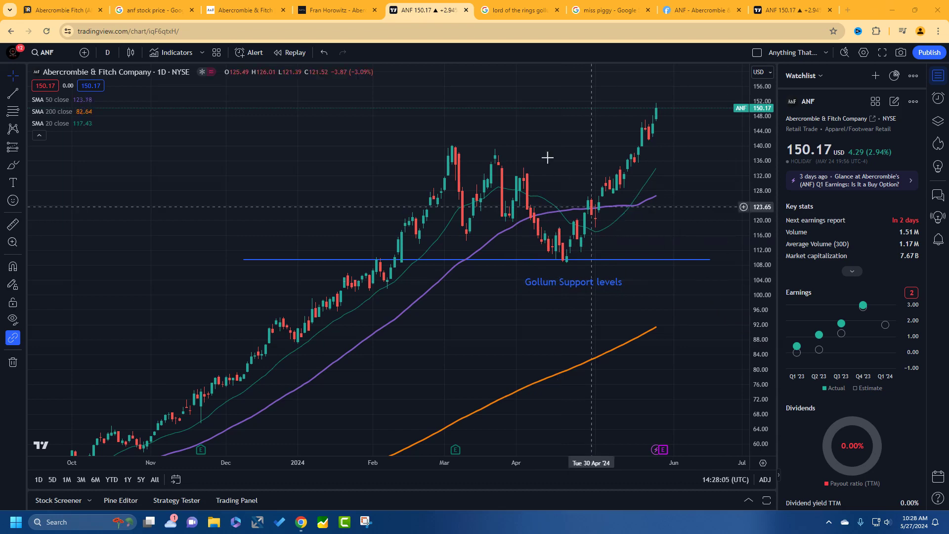
{"action": "left_click", "coordinate": [521, 11]}
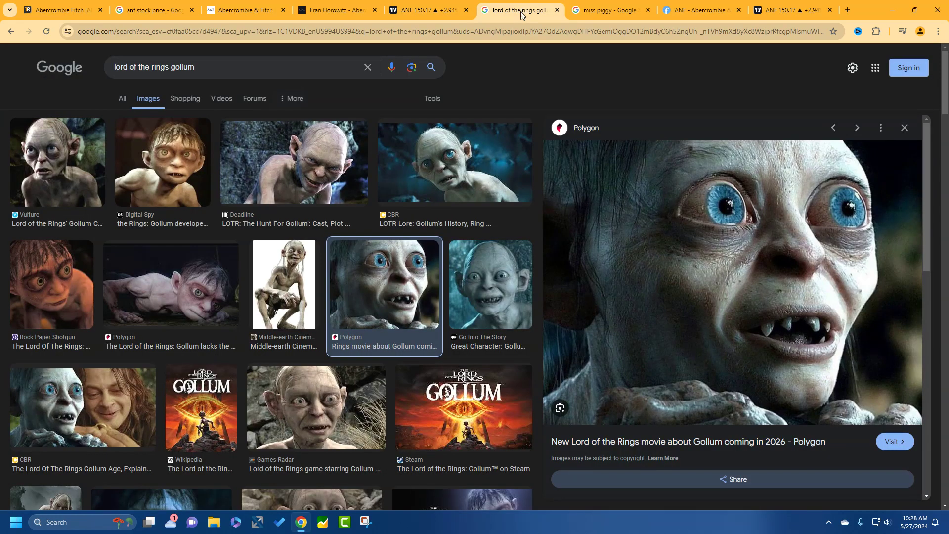
Step: Circle the latest bars near 150 and the March peak near 140, glancing at Miss Piggy images
{"action": "left_click", "coordinate": [459, 14]}
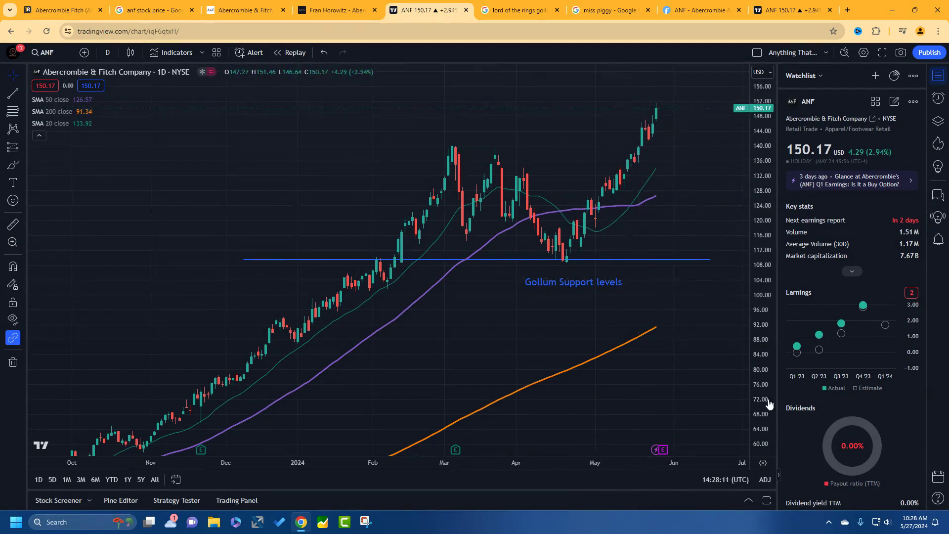
{"action": "mouse_move", "coordinate": [785, 95]}
{"action": "left_mouse_down"}
{"action": "mouse_move", "coordinate": [649, 93]}
{"action": "mouse_move", "coordinate": [785, 102]}
{"action": "left_mouse_up"}
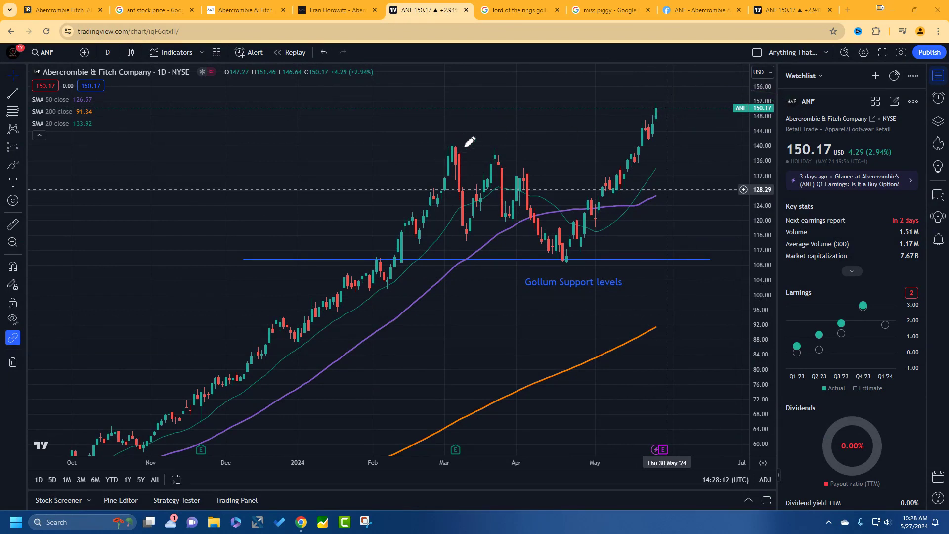
{"action": "mouse_move", "coordinate": [468, 143]}
{"action": "left_mouse_down"}
{"action": "mouse_move", "coordinate": [478, 144]}
{"action": "mouse_move", "coordinate": [464, 144]}
{"action": "mouse_move", "coordinate": [478, 186]}
{"action": "left_mouse_up"}
{"action": "left_click", "coordinate": [606, 13]}
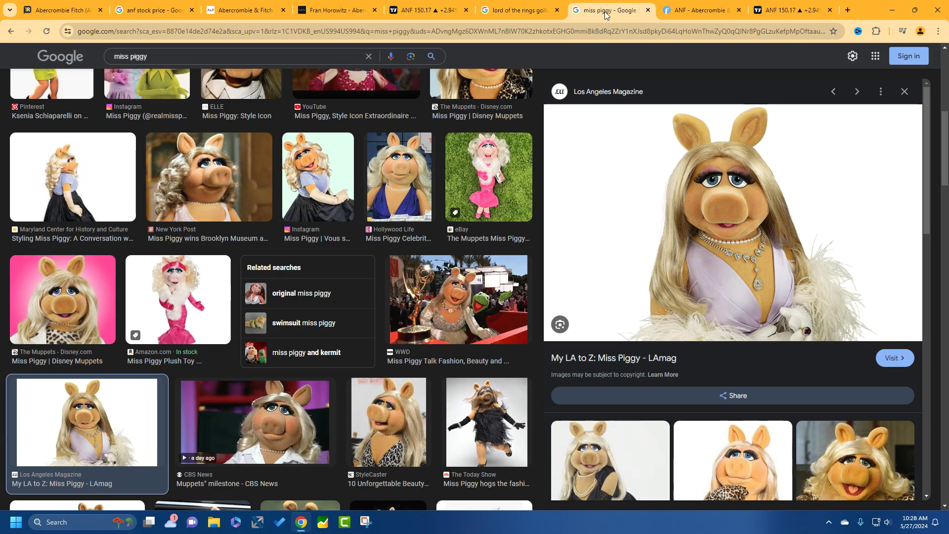
{"action": "left_click", "coordinate": [429, 13]}
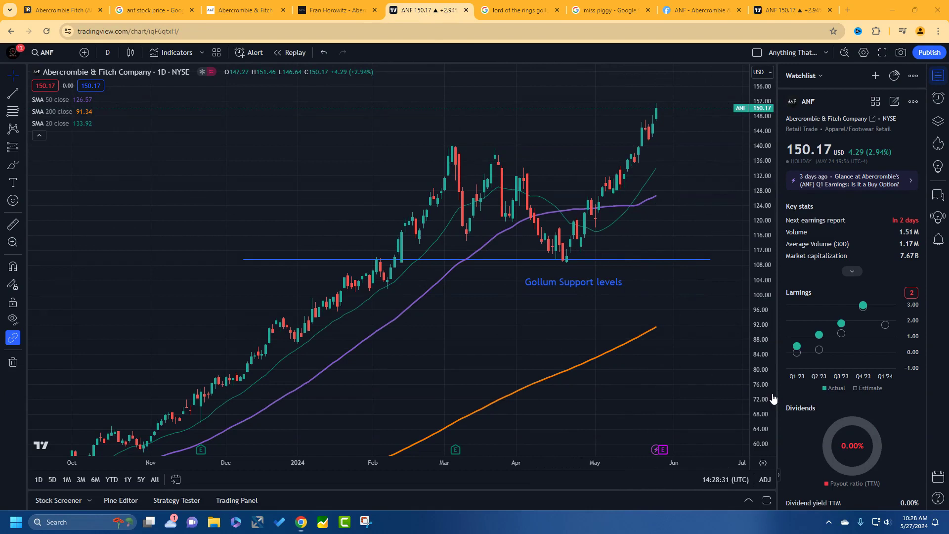
Step: Draw a horizontal trend line at about 140 from January to the chart's right edge
{"action": "mouse_move", "coordinate": [931, 207]}
{"action": "left_mouse_down"}
{"action": "mouse_move", "coordinate": [803, 197]}
{"action": "mouse_move", "coordinate": [933, 218]}
{"action": "mouse_move", "coordinate": [916, 205]}
{"action": "mouse_move", "coordinate": [900, 204]}
{"action": "mouse_move", "coordinate": [930, 225]}
{"action": "mouse_move", "coordinate": [919, 211]}
{"action": "left_mouse_up"}
{"action": "left_click_drag", "start_coordinate": [660, 118], "coordinate": [730, 40]}
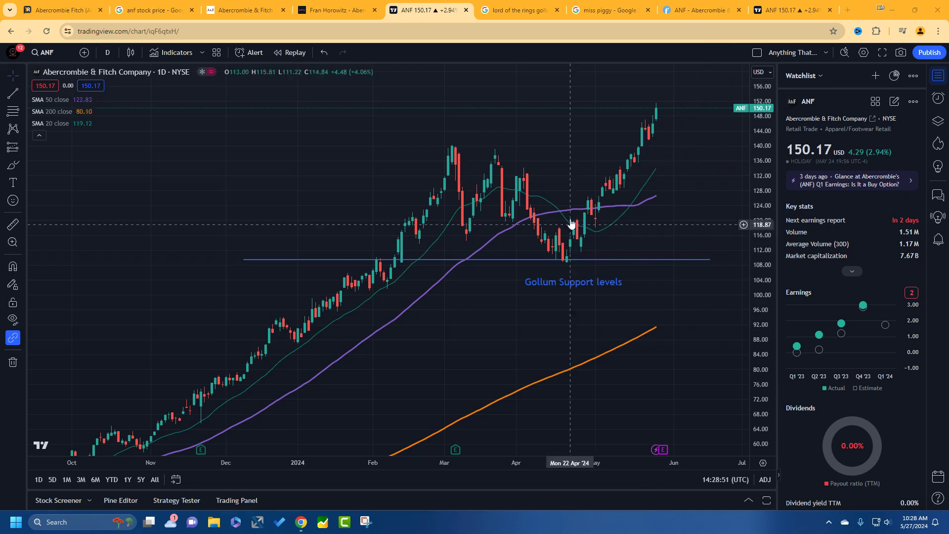
{"action": "left_click", "coordinate": [13, 95]}
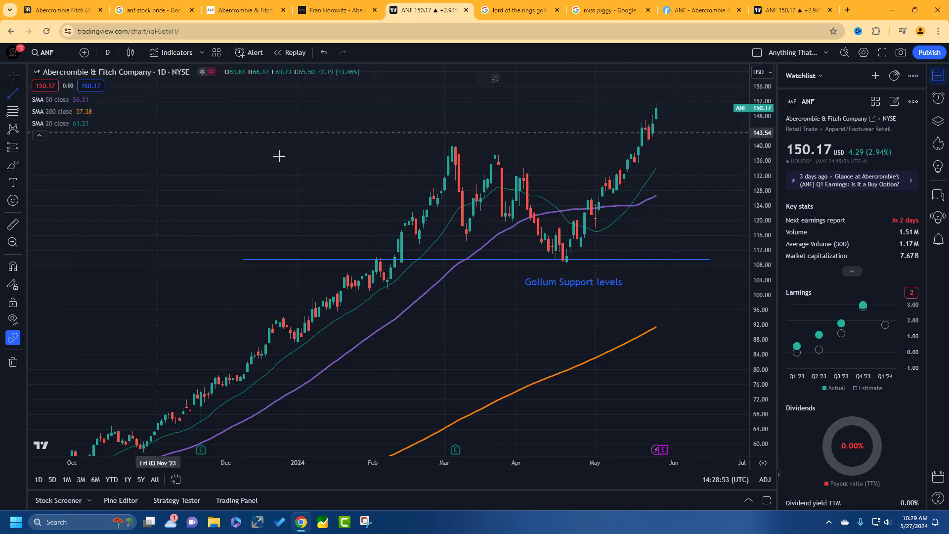
{"action": "left_click", "coordinate": [334, 145]}
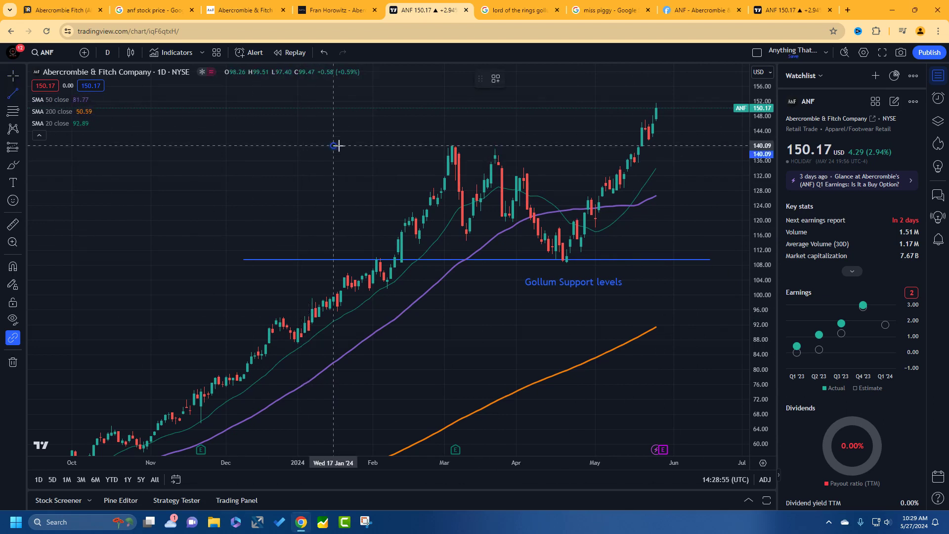
{"action": "left_click", "coordinate": [749, 146]}
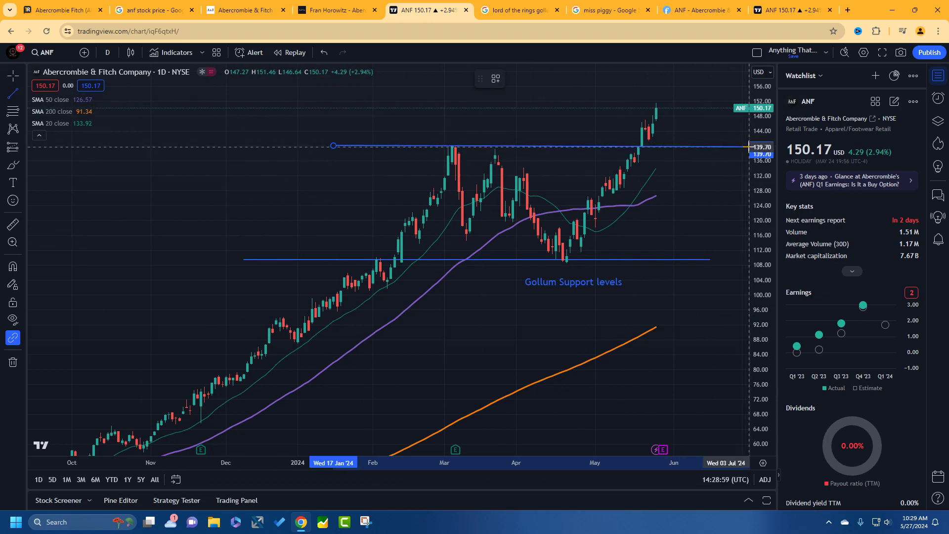
{"action": "left_click", "coordinate": [744, 146]}
{"action": "left_click", "coordinate": [604, 175]}
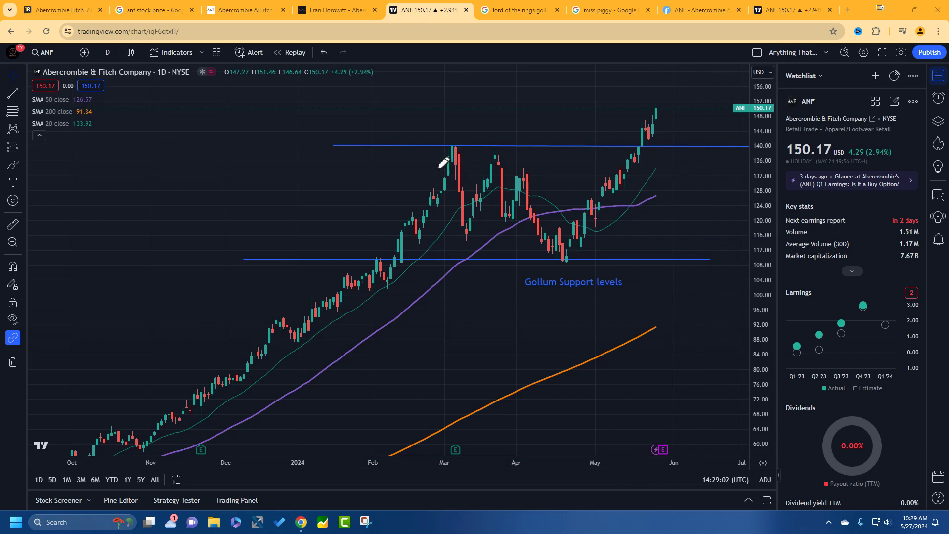
Step: Trace the March peaks, circle the 140 price level, and sketch a pullback path past the last candle
{"action": "mouse_move", "coordinate": [435, 165]}
{"action": "left_mouse_down"}
{"action": "mouse_move", "coordinate": [448, 142]}
{"action": "mouse_move", "coordinate": [471, 157]}
{"action": "mouse_move", "coordinate": [473, 184]}
{"action": "mouse_move", "coordinate": [496, 146]}
{"action": "mouse_move", "coordinate": [507, 158]}
{"action": "mouse_move", "coordinate": [418, 154]}
{"action": "mouse_move", "coordinate": [511, 142]}
{"action": "left_mouse_up"}
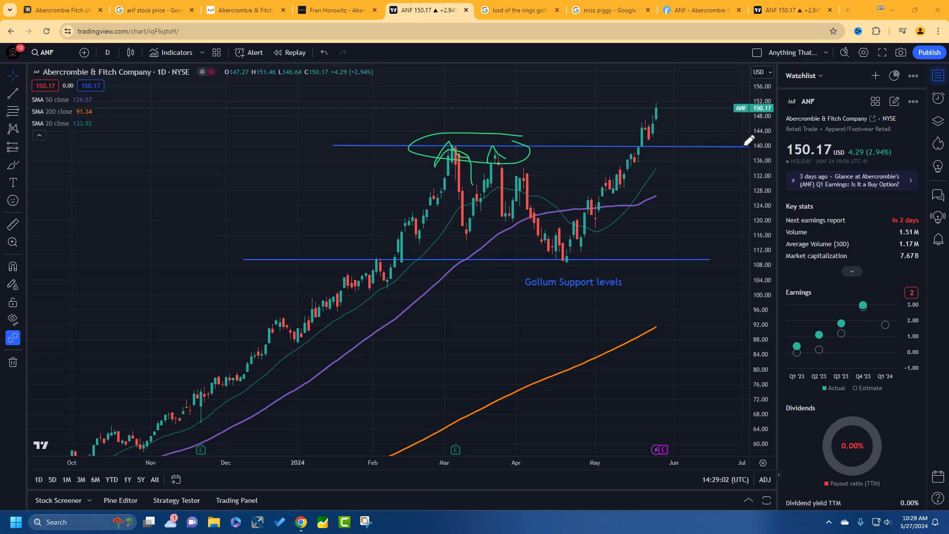
{"action": "left_click_drag", "start_coordinate": [771, 140], "coordinate": [788, 146]}
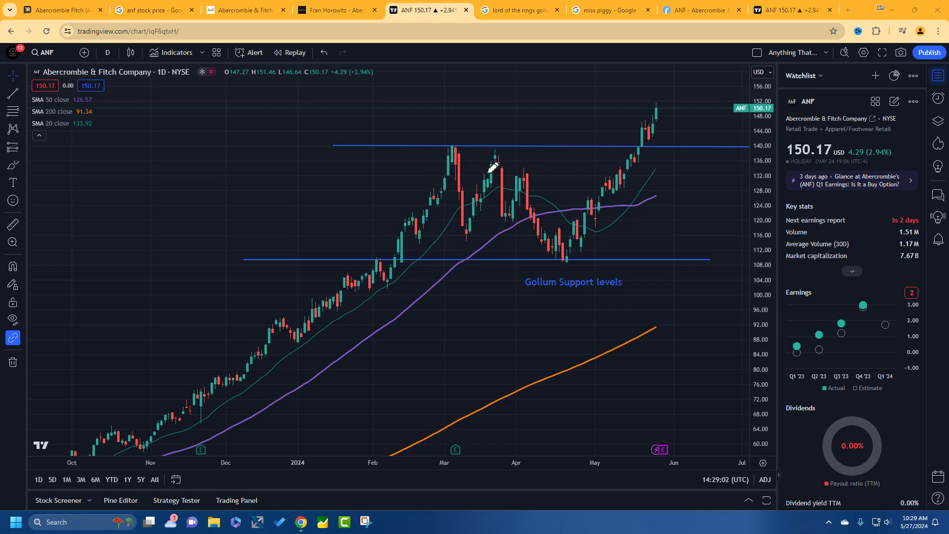
{"action": "mouse_move", "coordinate": [464, 165]}
{"action": "left_mouse_down"}
{"action": "mouse_move", "coordinate": [482, 139]}
{"action": "mouse_move", "coordinate": [518, 136]}
{"action": "left_mouse_up"}
{"action": "left_click_drag", "start_coordinate": [641, 165], "coordinate": [662, 112]}
{"action": "mouse_move", "coordinate": [682, 75]}
{"action": "left_mouse_down"}
{"action": "mouse_move", "coordinate": [659, 107]}
{"action": "mouse_move", "coordinate": [675, 142]}
{"action": "mouse_move", "coordinate": [705, 116]}
{"action": "left_mouse_up"}
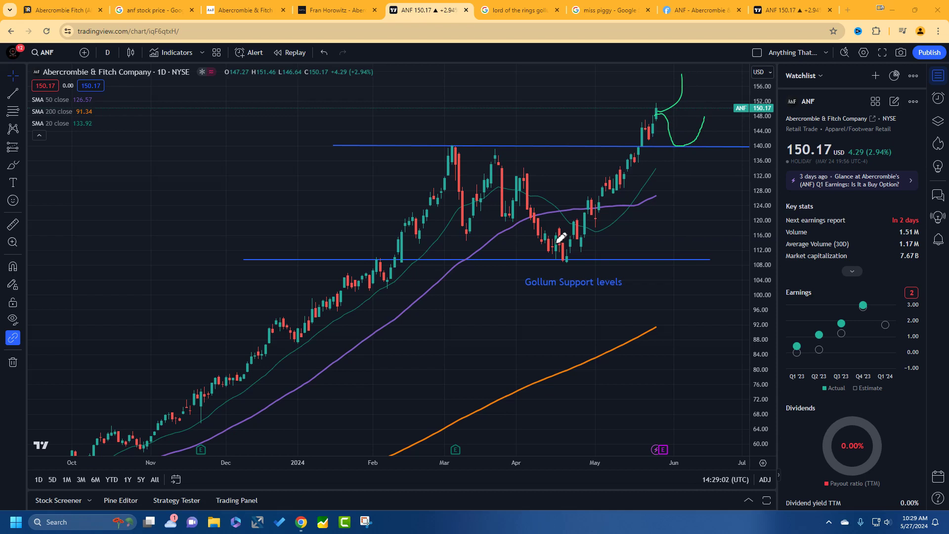
Step: Mark the April lows and the 140 resistance line, then undo the ellipse and wavy sketches
{"action": "left_click_drag", "start_coordinate": [566, 253], "coordinate": [604, 232]}
{"action": "key", "text": "e"}
{"action": "mouse_move", "coordinate": [780, 142]}
{"action": "left_mouse_down"}
{"action": "mouse_move", "coordinate": [491, 130]}
{"action": "mouse_move", "coordinate": [419, 152]}
{"action": "mouse_move", "coordinate": [766, 158]}
{"action": "mouse_move", "coordinate": [773, 138]}
{"action": "mouse_move", "coordinate": [674, 136]}
{"action": "mouse_move", "coordinate": [661, 151]}
{"action": "mouse_move", "coordinate": [636, 145]}
{"action": "mouse_move", "coordinate": [705, 152]}
{"action": "left_mouse_up"}
{"action": "key", "text": "ctrl+z"}
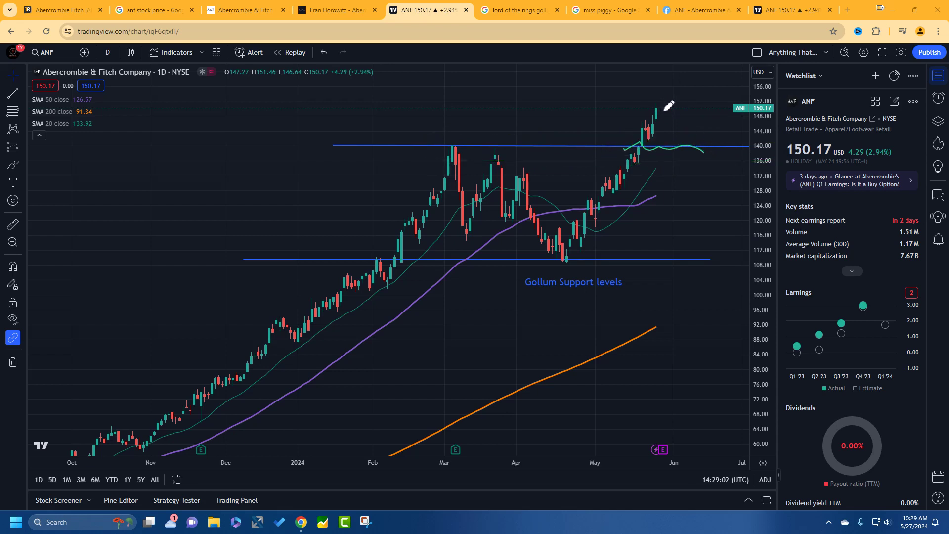
{"action": "key", "text": "ctrl+z"}
Step: Sketch rises, the March peak, pullback and May lows, then undo the remaining sketches
{"action": "left_click_drag", "start_coordinate": [662, 111], "coordinate": [705, 65]}
{"action": "left_click_drag", "start_coordinate": [450, 160], "coordinate": [464, 179]}
{"action": "left_click_drag", "start_coordinate": [457, 244], "coordinate": [492, 228]}
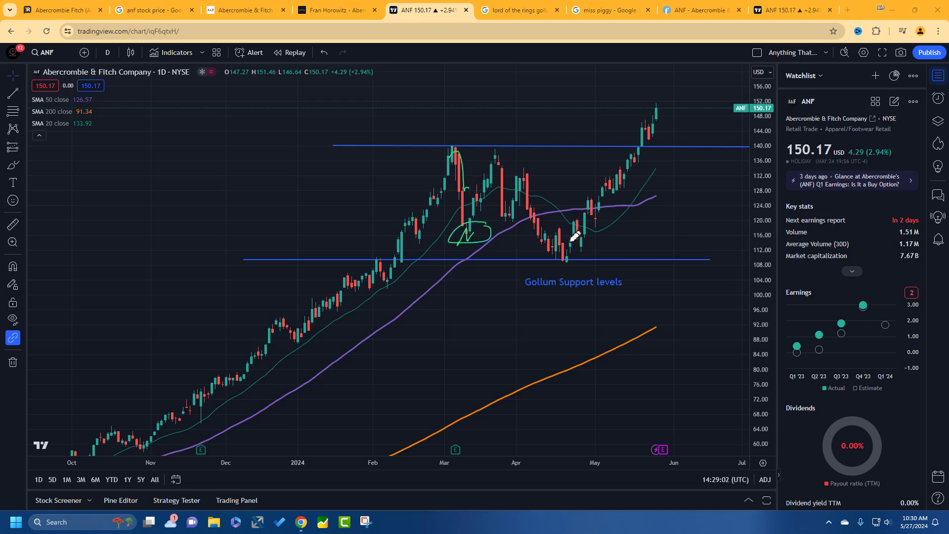
{"action": "left_click_drag", "start_coordinate": [591, 239], "coordinate": [574, 236]}
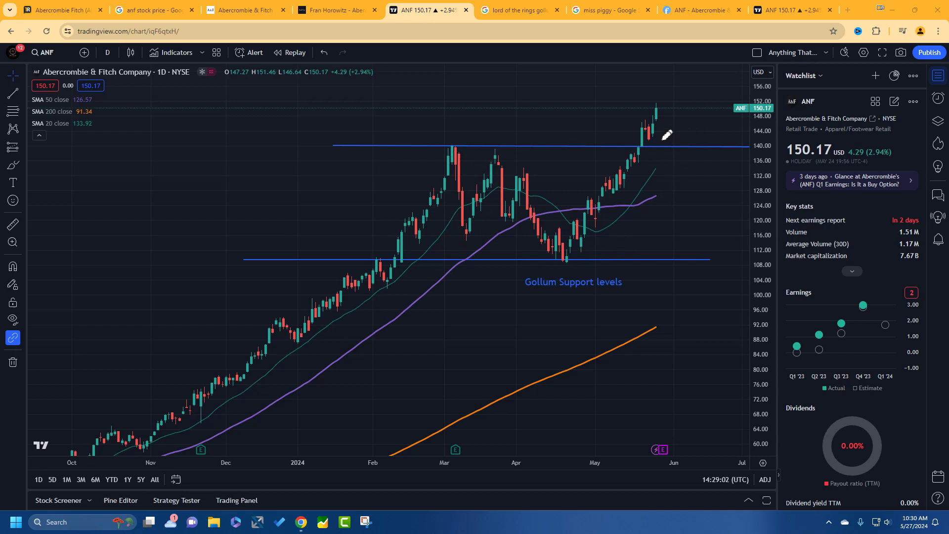
{"action": "mouse_move", "coordinate": [665, 138]}
{"action": "left_mouse_down"}
{"action": "mouse_move", "coordinate": [692, 147]}
{"action": "mouse_move", "coordinate": [706, 123]}
{"action": "mouse_move", "coordinate": [716, 132]}
{"action": "mouse_move", "coordinate": [714, 154]}
{"action": "mouse_move", "coordinate": [757, 135]}
{"action": "left_mouse_up"}
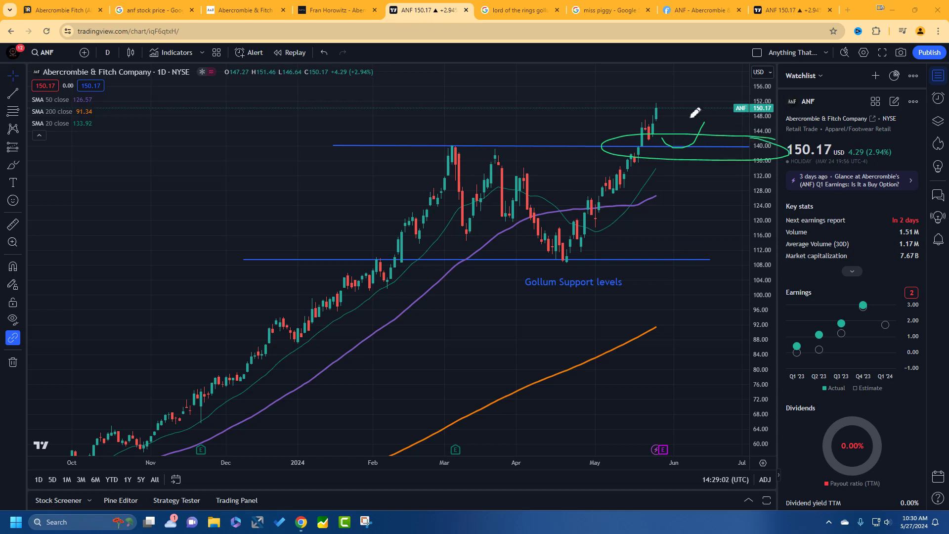
{"action": "key", "text": "ctrl+z"}
{"action": "key", "text": "ctrl+z"}
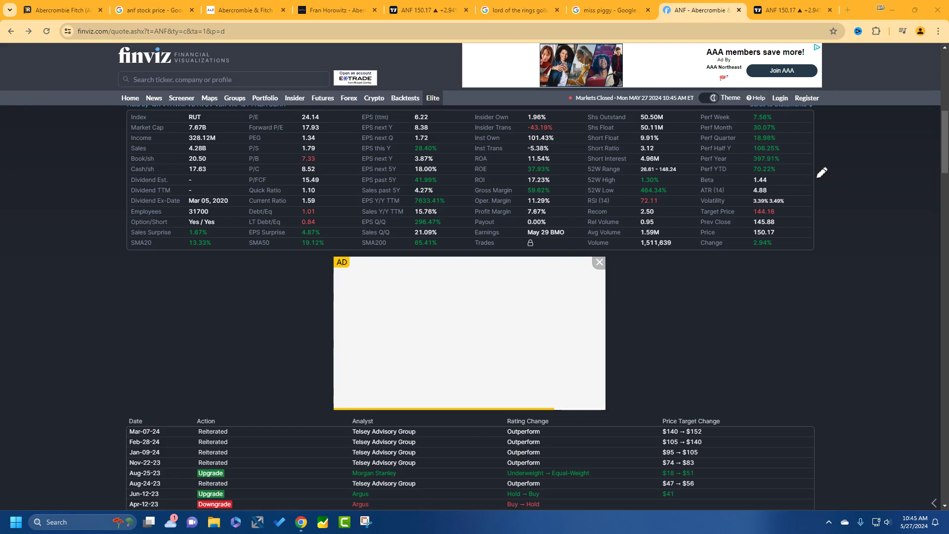
Step: Mark the Perf Week to YTD figures, underlining the 397.91% yearly performance
{"action": "mouse_move", "coordinate": [800, 176]}
{"action": "left_mouse_down"}
{"action": "mouse_move", "coordinate": [789, 97]}
{"action": "mouse_move", "coordinate": [693, 133]}
{"action": "mouse_move", "coordinate": [793, 165]}
{"action": "left_mouse_up"}
{"action": "left_click_drag", "start_coordinate": [733, 117], "coordinate": [744, 117]}
{"action": "left_click_drag", "start_coordinate": [752, 161], "coordinate": [802, 166]}
{"action": "left_click_drag", "start_coordinate": [785, 161], "coordinate": [800, 155]}
{"action": "mouse_move", "coordinate": [792, 179]}
{"action": "left_mouse_down"}
{"action": "mouse_move", "coordinate": [814, 165]}
{"action": "mouse_move", "coordinate": [757, 114]}
{"action": "mouse_move", "coordinate": [711, 171]}
{"action": "left_mouse_up"}
Step: Mark the 7.67B market cap, 4.28B sales, and the SMA20, SMA50 and SMA200 (65.41%) figures
{"action": "left_click_drag", "start_coordinate": [209, 129], "coordinate": [232, 121]}
{"action": "mouse_move", "coordinate": [217, 147]}
{"action": "left_mouse_down"}
{"action": "mouse_move", "coordinate": [181, 146]}
{"action": "mouse_move", "coordinate": [198, 155]}
{"action": "mouse_move", "coordinate": [226, 150]}
{"action": "left_mouse_up"}
{"action": "left_click_drag", "start_coordinate": [212, 148], "coordinate": [243, 138]}
{"action": "left_click_drag", "start_coordinate": [154, 242], "coordinate": [174, 249]}
{"action": "left_click_drag", "start_coordinate": [236, 248], "coordinate": [337, 243]}
{"action": "left_click_drag", "start_coordinate": [454, 241], "coordinate": [362, 242]}
Step: Back on the ANF chart, mark the May climb and moving-average ends, then undo those marks
{"action": "left_click", "coordinate": [425, 10]}
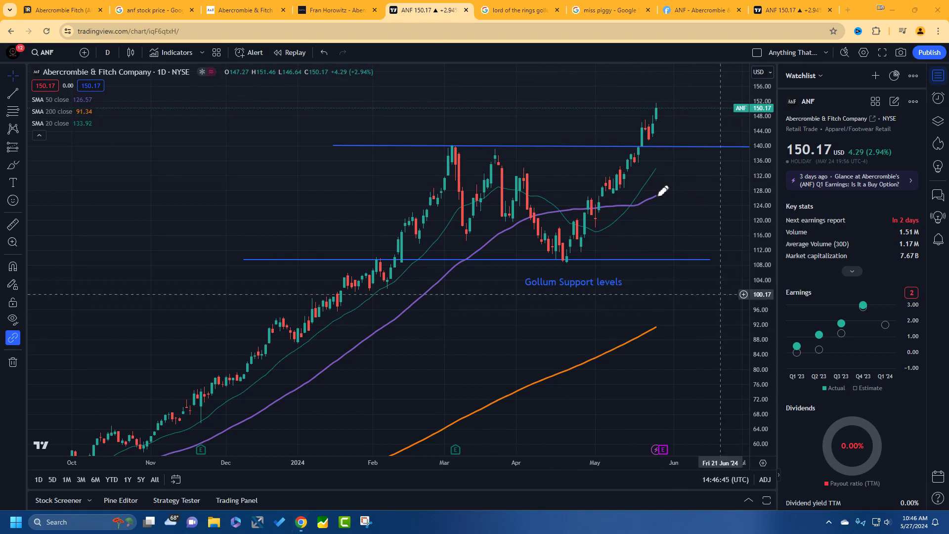
{"action": "left_click_drag", "start_coordinate": [617, 200], "coordinate": [671, 120]}
{"action": "key", "text": "ctrl+z"}
{"action": "mouse_move", "coordinate": [645, 184]}
{"action": "left_mouse_down"}
{"action": "mouse_move", "coordinate": [662, 176]}
{"action": "mouse_move", "coordinate": [666, 195]}
{"action": "left_mouse_up"}
{"action": "key", "text": "ctrl+z"}
{"action": "key", "text": "ctrl+z"}
{"action": "key", "text": "ctrl+z"}
Step: Sketch a dip and rebound, circle the 140 line's end, and trace the late-March peak at resistance
{"action": "mouse_move", "coordinate": [662, 114]}
{"action": "left_mouse_down"}
{"action": "mouse_move", "coordinate": [693, 127]}
{"action": "mouse_move", "coordinate": [701, 114]}
{"action": "left_mouse_up"}
{"action": "mouse_move", "coordinate": [775, 140]}
{"action": "left_mouse_down"}
{"action": "mouse_move", "coordinate": [692, 147]}
{"action": "mouse_move", "coordinate": [772, 147]}
{"action": "left_mouse_up"}
{"action": "mouse_move", "coordinate": [447, 171]}
{"action": "left_mouse_down"}
{"action": "mouse_move", "coordinate": [465, 140]}
{"action": "mouse_move", "coordinate": [441, 144]}
{"action": "mouse_move", "coordinate": [475, 151]}
{"action": "mouse_move", "coordinate": [456, 148]}
{"action": "mouse_move", "coordinate": [478, 225]}
{"action": "left_mouse_up"}
{"action": "left_click_drag", "start_coordinate": [509, 144], "coordinate": [530, 104]}
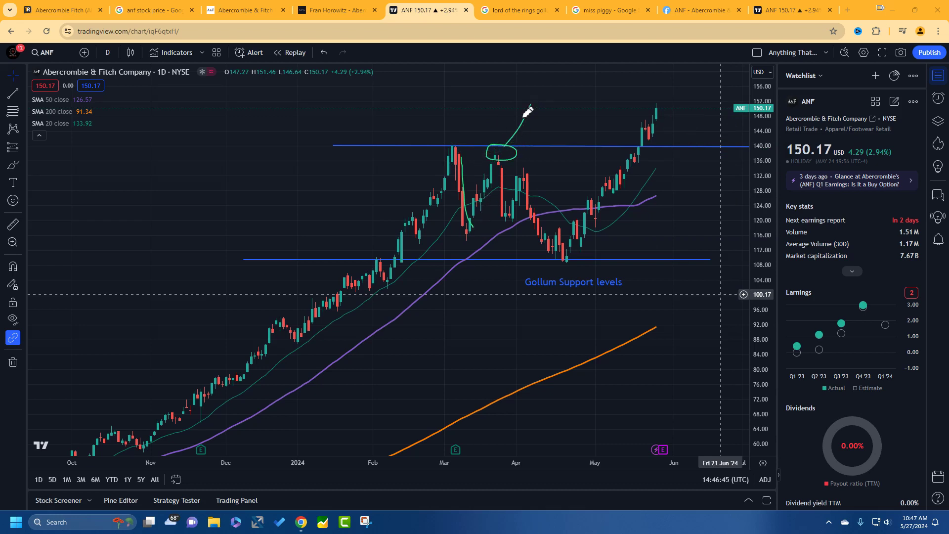
{"action": "left_click_drag", "start_coordinate": [496, 166], "coordinate": [509, 225]}
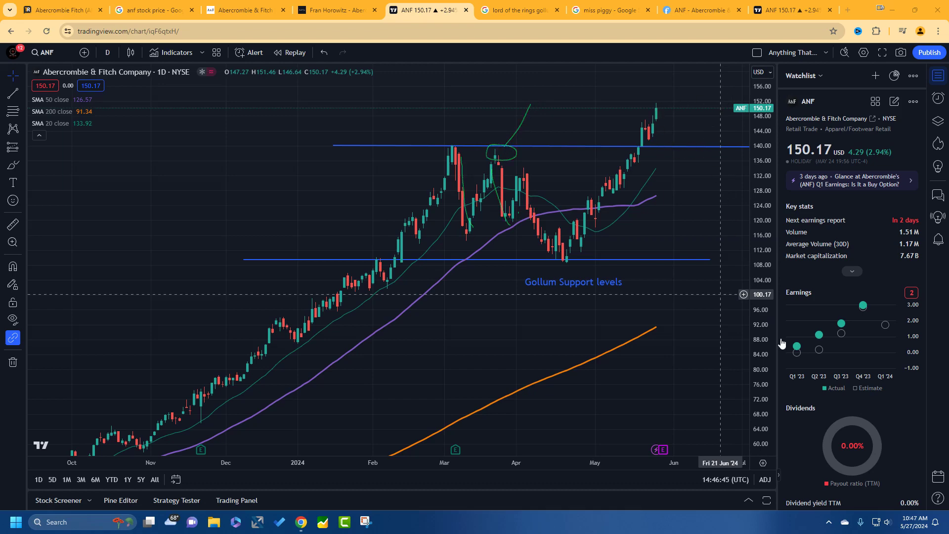
Step: Switch to the ANF Financials Earnings tab and mark the 'Next report date – In 2 days' entry
{"action": "left_click", "coordinate": [790, 10]}
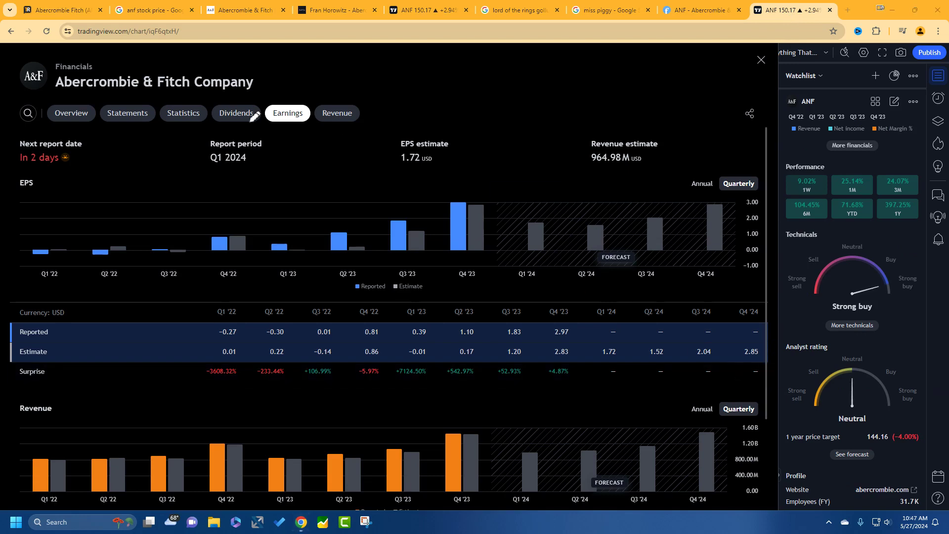
{"action": "mouse_move", "coordinate": [75, 127]}
{"action": "left_mouse_down"}
{"action": "mouse_move", "coordinate": [15, 136]}
{"action": "mouse_move", "coordinate": [69, 125]}
{"action": "left_mouse_up"}
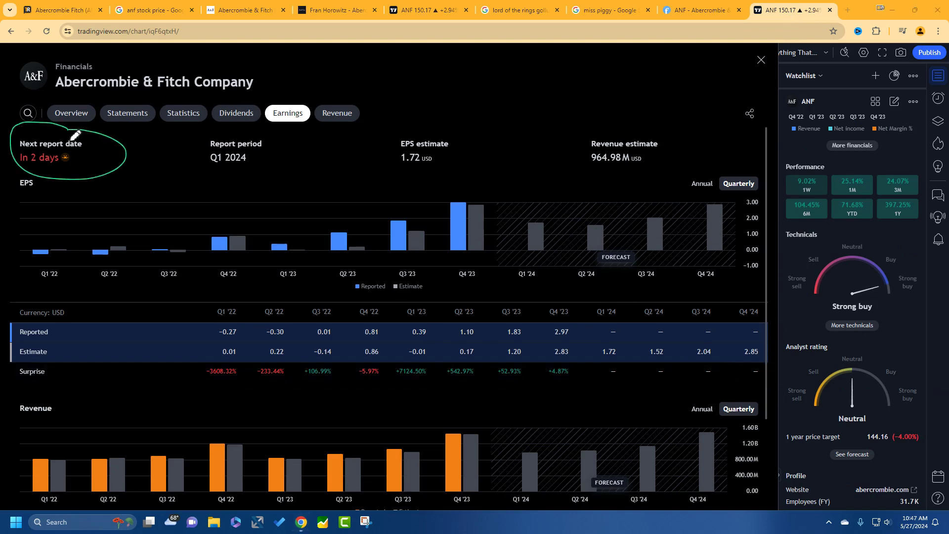
{"action": "left_click_drag", "start_coordinate": [51, 166], "coordinate": [71, 170]}
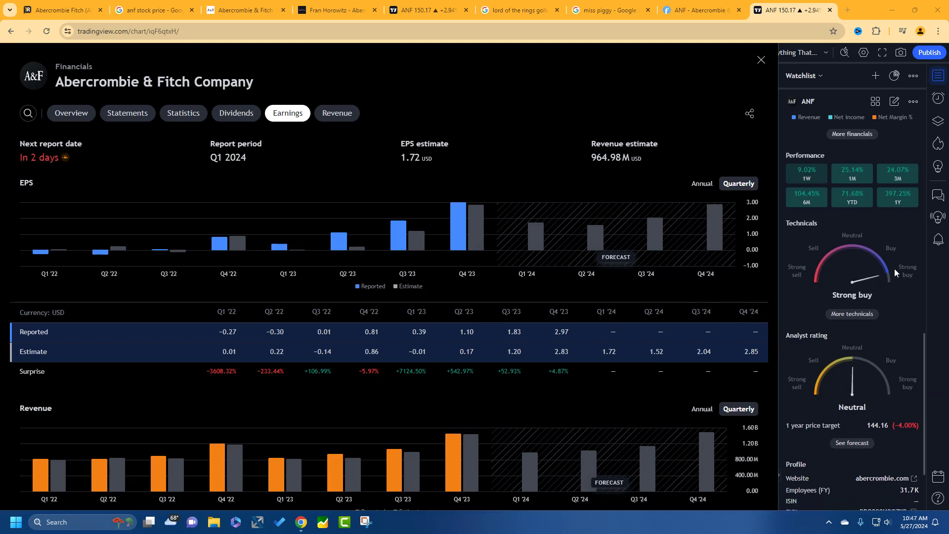
{"action": "scroll", "coordinate": [894, 269], "scroll_direction": "down", "scroll_amount": 1}
{"action": "scroll", "coordinate": [894, 268], "scroll_direction": "down", "scroll_amount": 1}
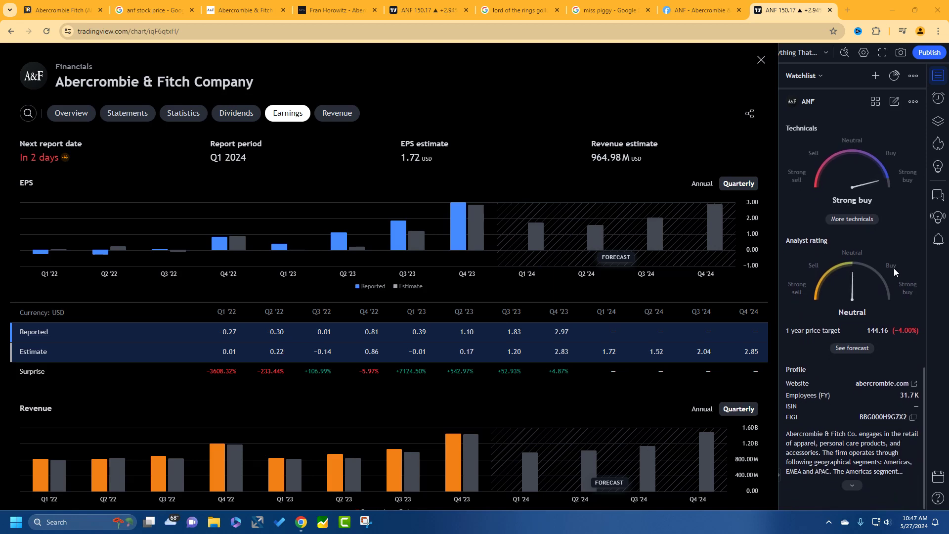
{"action": "mouse_move", "coordinate": [885, 222]}
{"action": "left_mouse_down"}
{"action": "mouse_move", "coordinate": [898, 215]}
{"action": "mouse_move", "coordinate": [910, 151]}
{"action": "mouse_move", "coordinate": [848, 177]}
{"action": "mouse_move", "coordinate": [905, 205]}
{"action": "mouse_move", "coordinate": [840, 206]}
{"action": "mouse_move", "coordinate": [883, 204]}
{"action": "mouse_move", "coordinate": [875, 207]}
{"action": "left_mouse_up"}
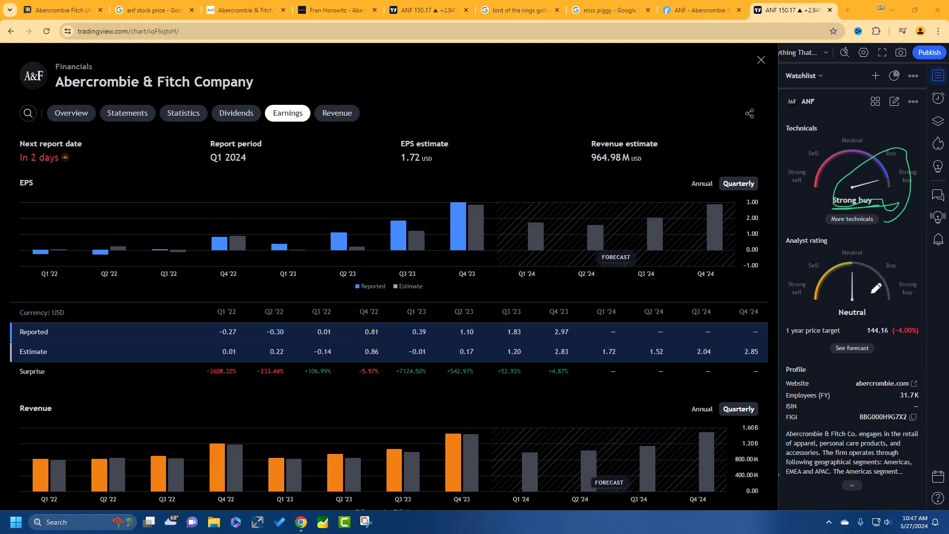
{"action": "scroll", "coordinate": [845, 284], "scroll_direction": "up", "scroll_amount": 2}
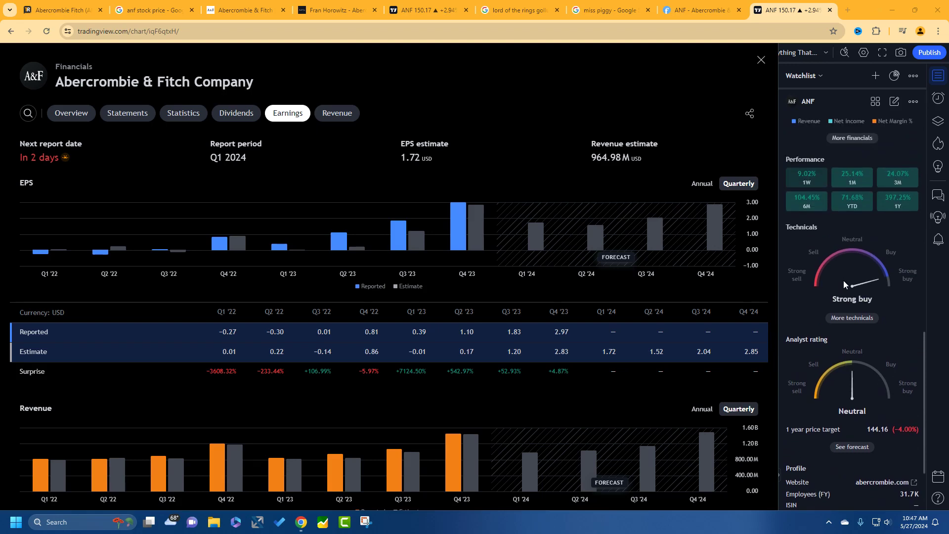
{"action": "scroll", "coordinate": [846, 207], "scroll_direction": "up", "scroll_amount": 8}
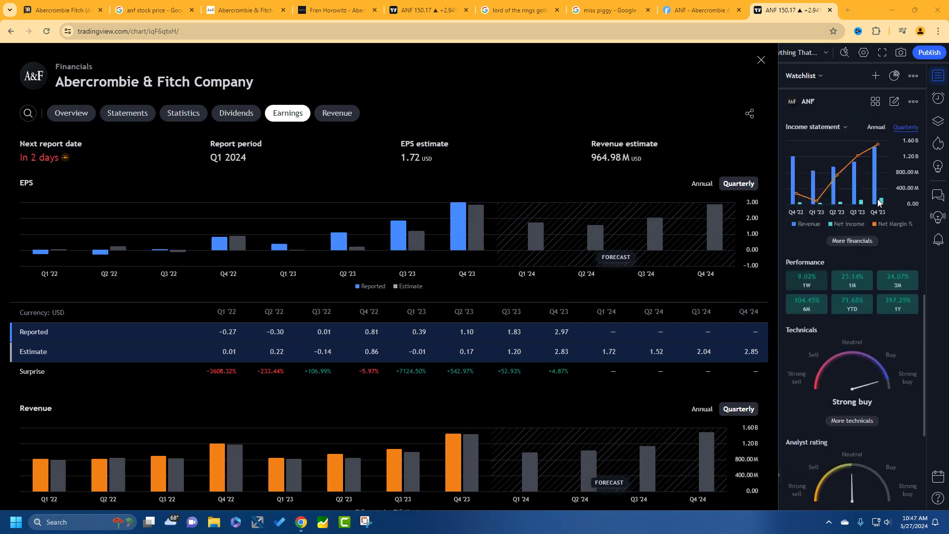
{"action": "scroll", "coordinate": [878, 199], "scroll_direction": "up", "scroll_amount": 3}
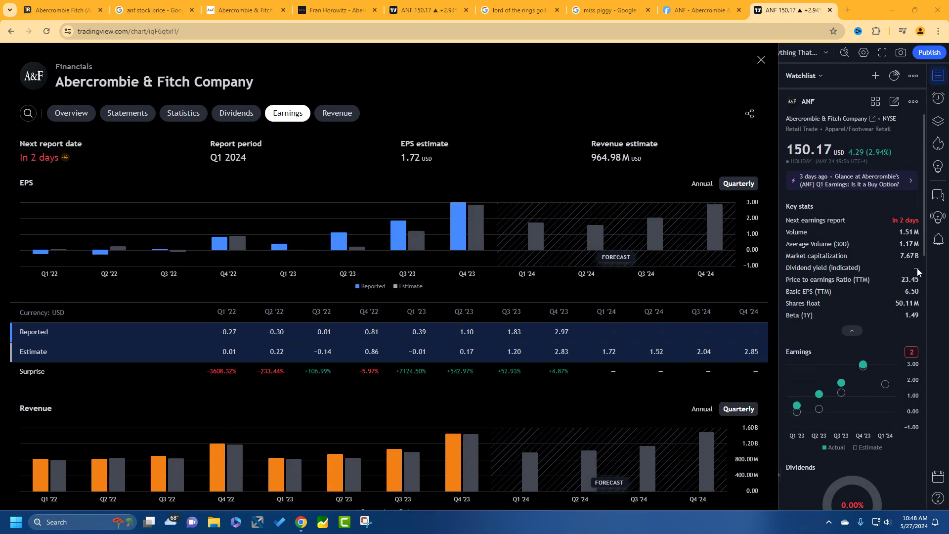
{"action": "mouse_move", "coordinate": [924, 213]}
{"action": "left_mouse_down"}
{"action": "mouse_move", "coordinate": [878, 227]}
{"action": "mouse_move", "coordinate": [922, 223]}
{"action": "left_mouse_up"}
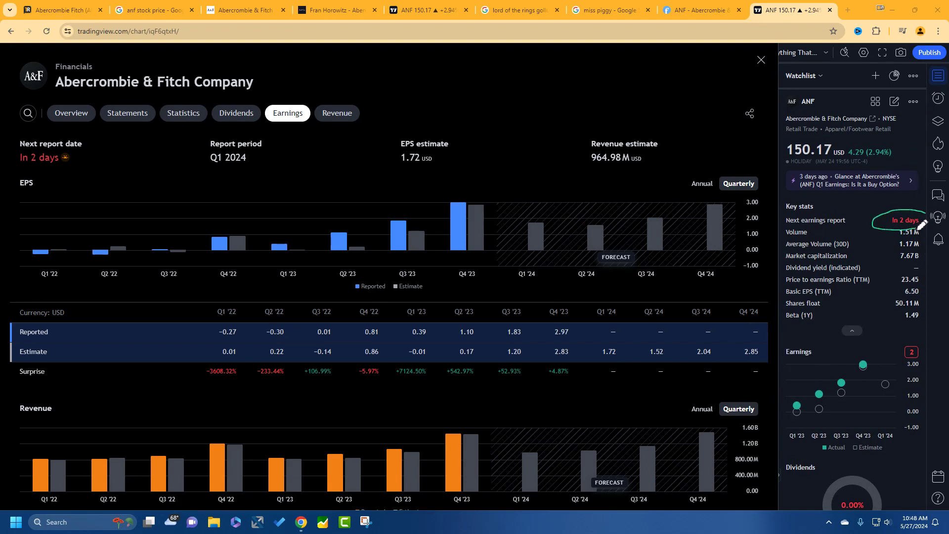